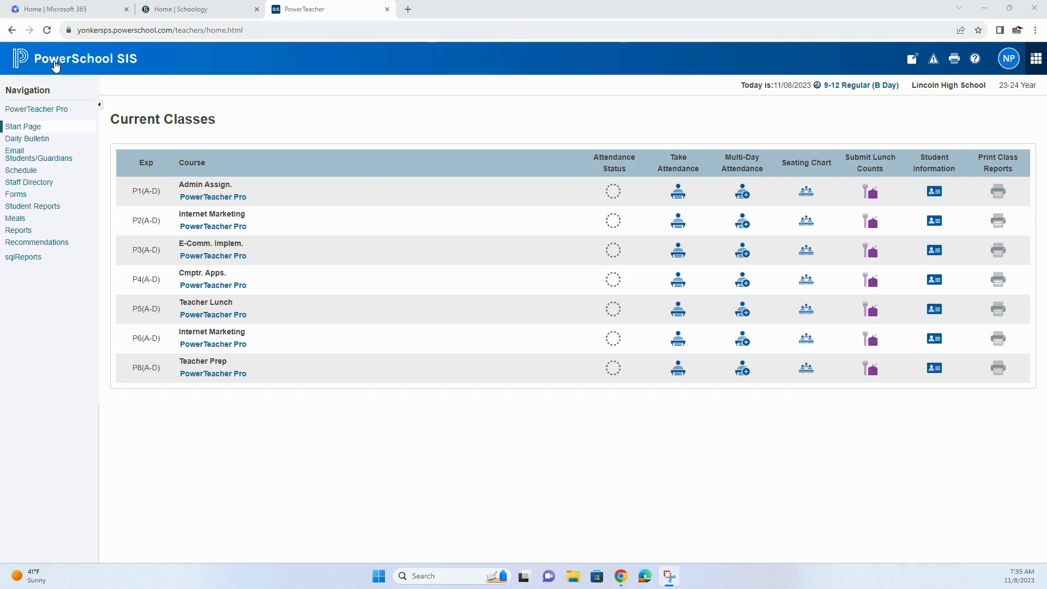
# - Open the grading categories list in PowerTeacher Pro
pyautogui.click(62, 109)
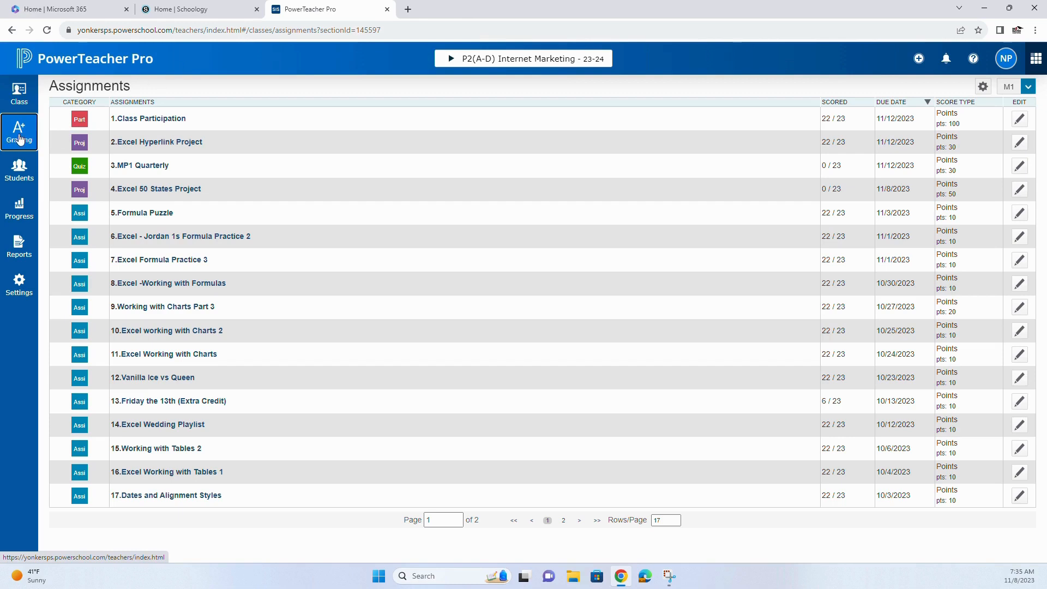
pyautogui.click(19, 140)
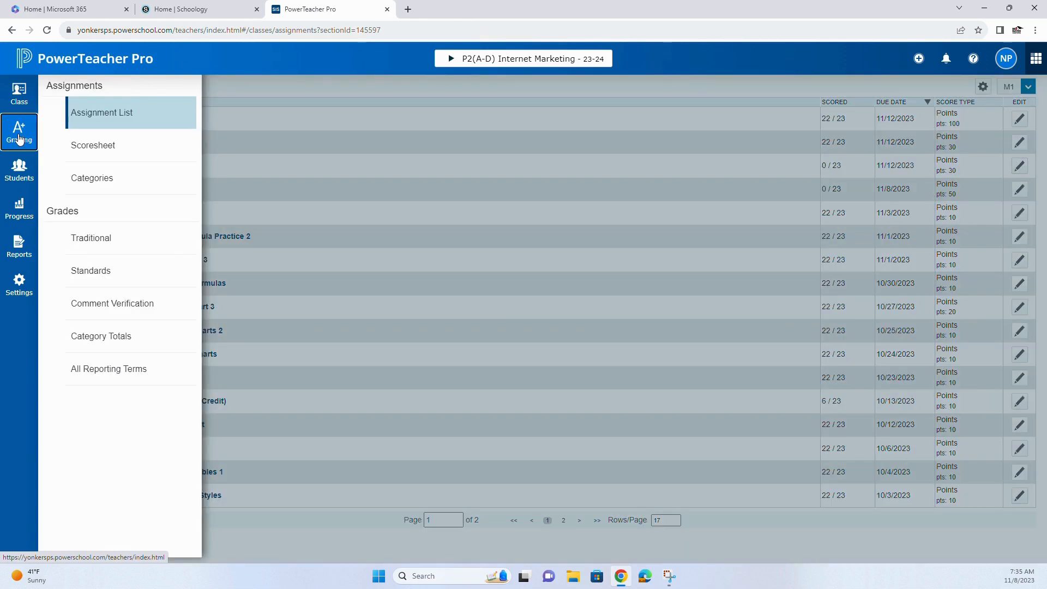
pyautogui.click(94, 184)
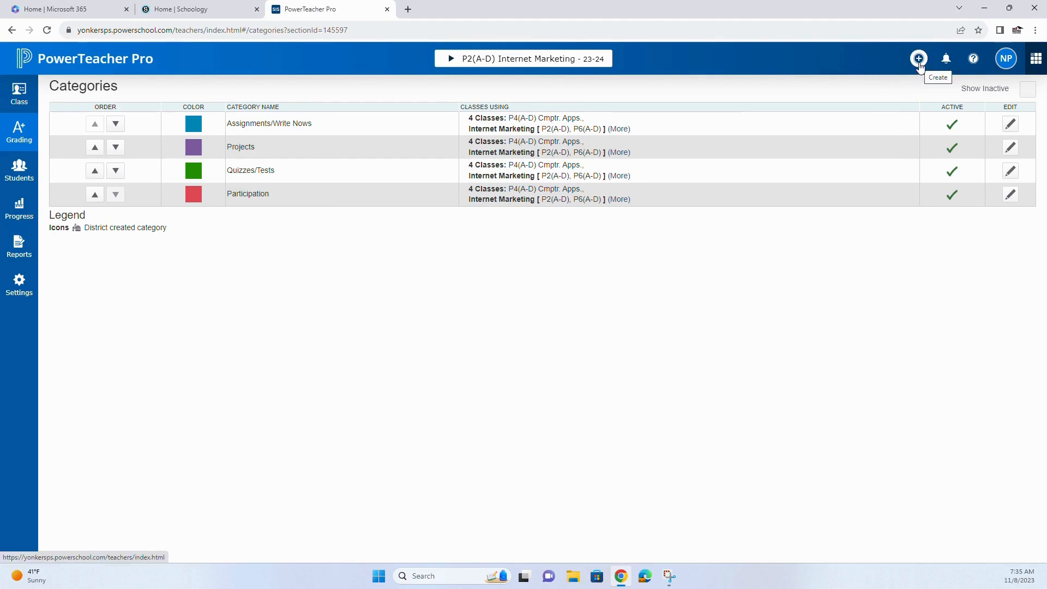
# - Start a new grading category named Assignments
pyautogui.click(918, 60)
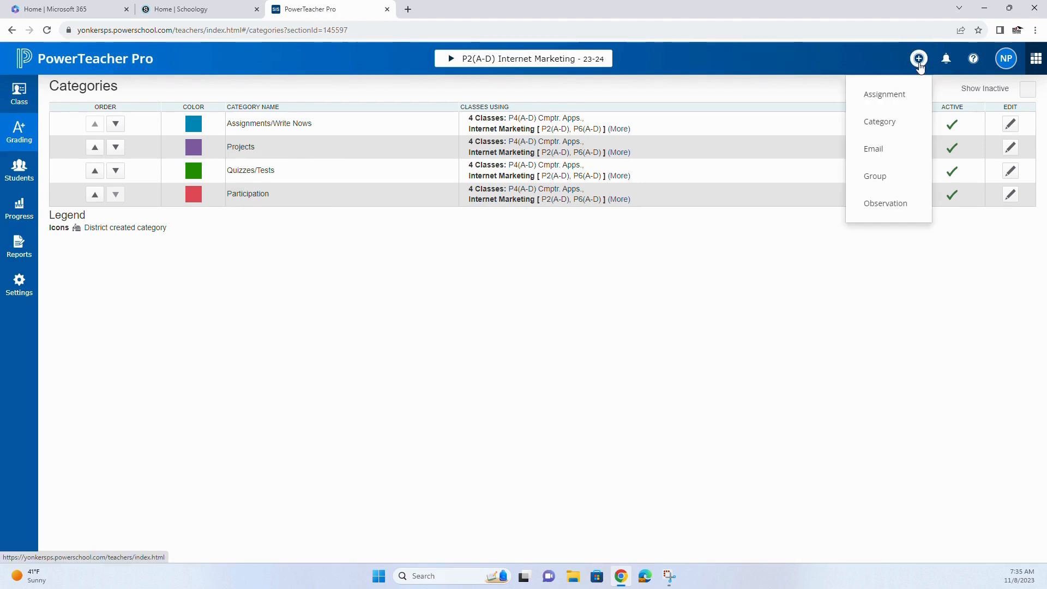
pyautogui.click(880, 122)
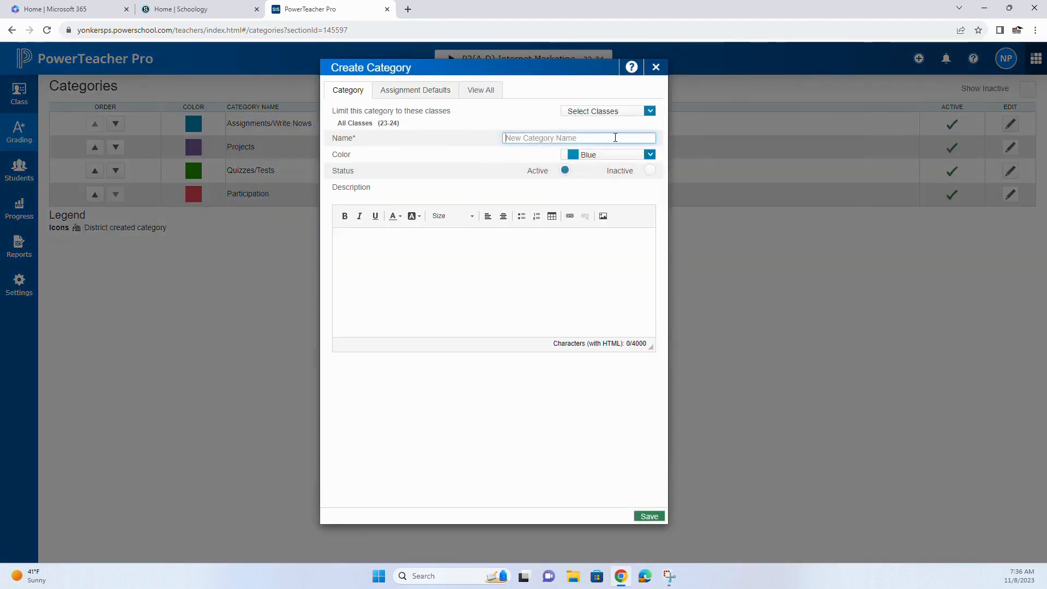
pyautogui.click(615, 137)
pyautogui.write('Assignments')
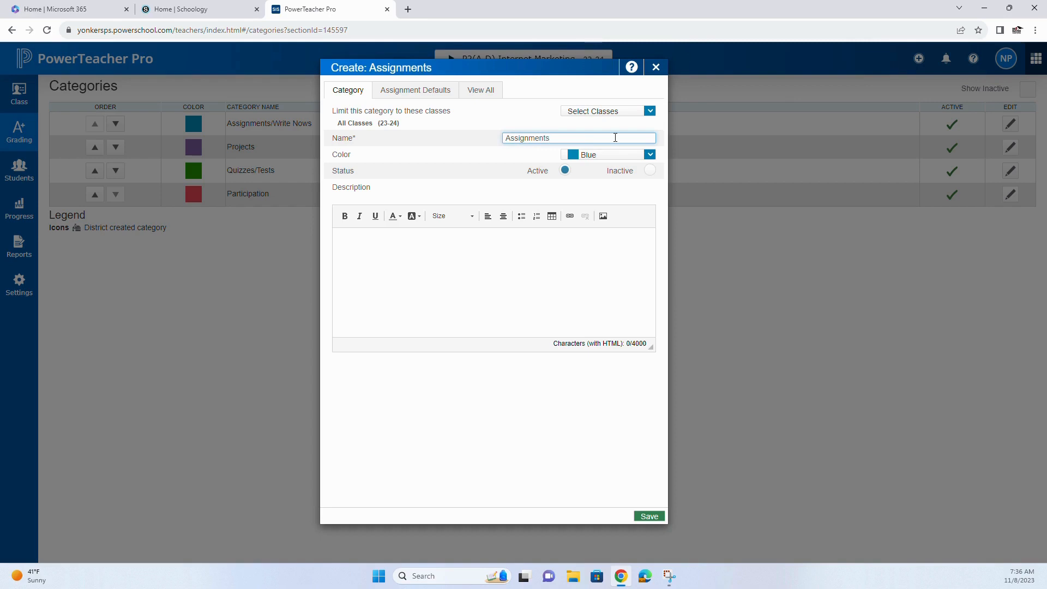
# - Limit the new category to the P2 and P6 Internet Marketing, P3 E-Comm. Implem. and P4 Cmptr. Apps. classes
pyautogui.click(650, 113)
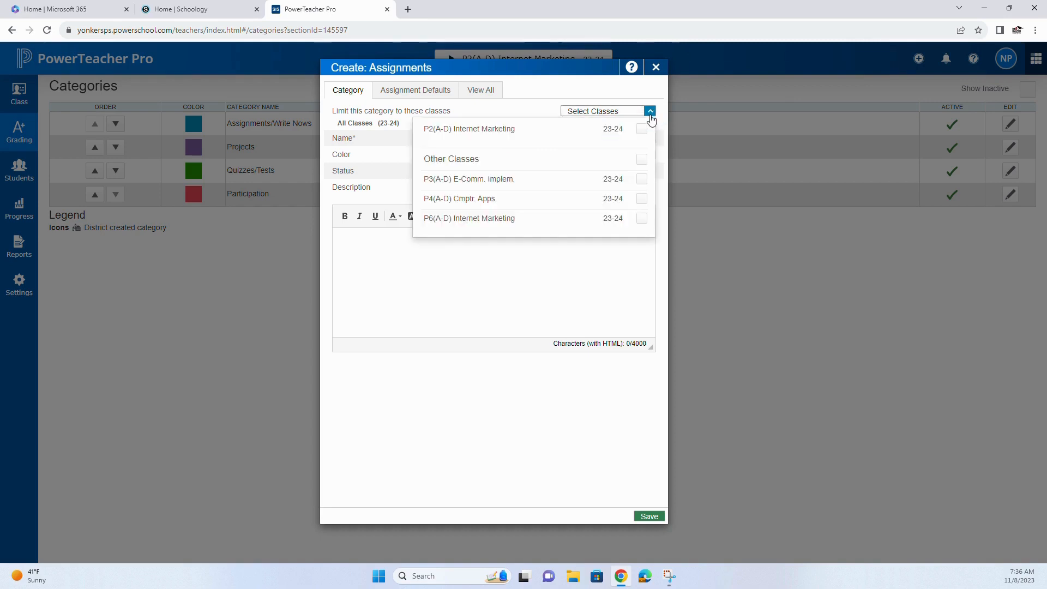
pyautogui.click(642, 129)
pyautogui.click(641, 179)
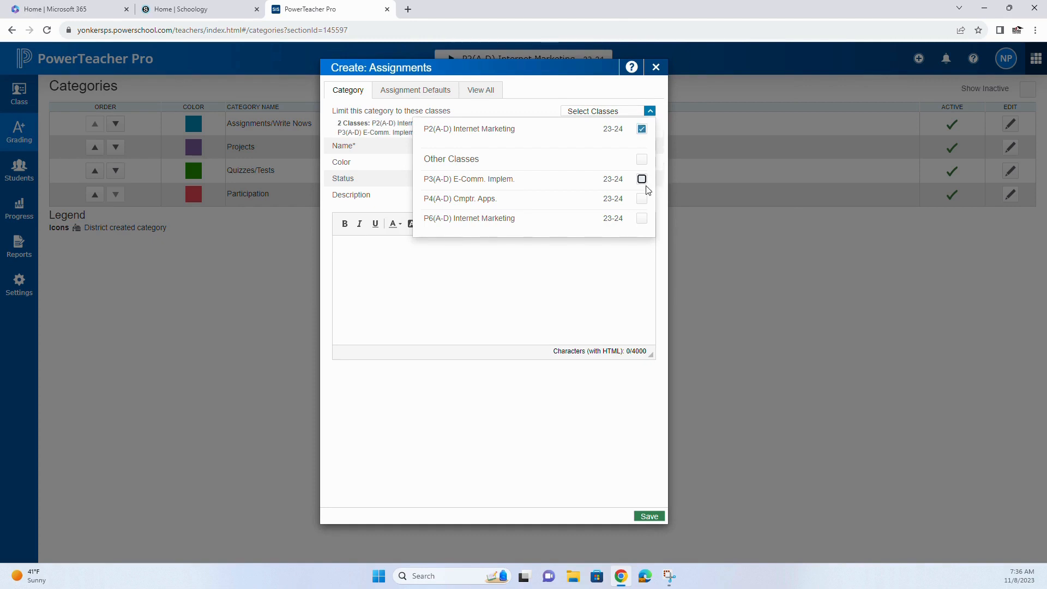
pyautogui.click(641, 198)
pyautogui.click(642, 218)
pyautogui.click(612, 287)
pyautogui.click(540, 92)
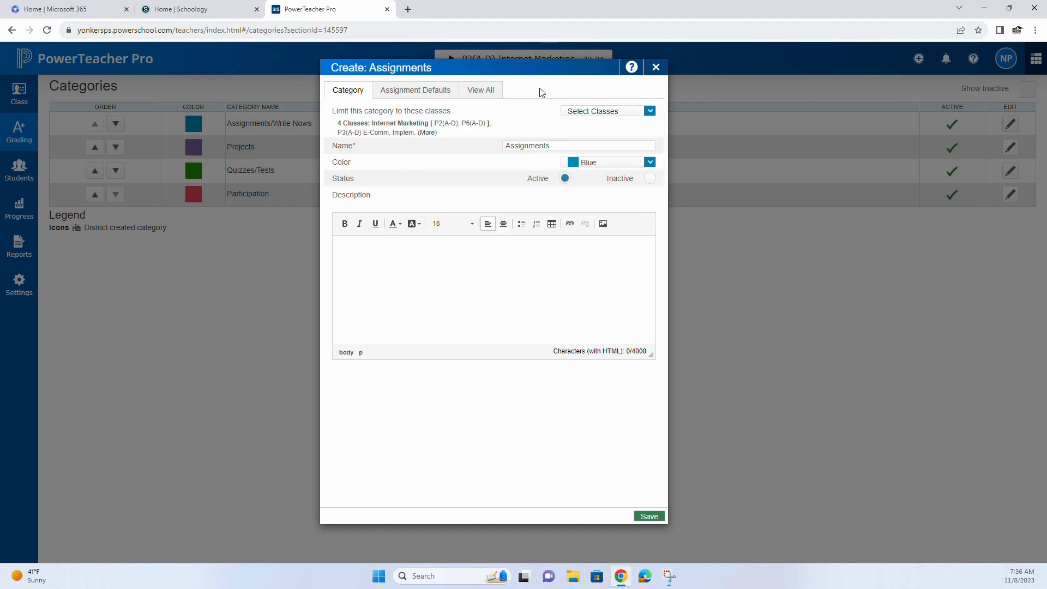
# - Set the new category's color to Orange and close the category, discarding its unsaved changes
pyautogui.click(650, 163)
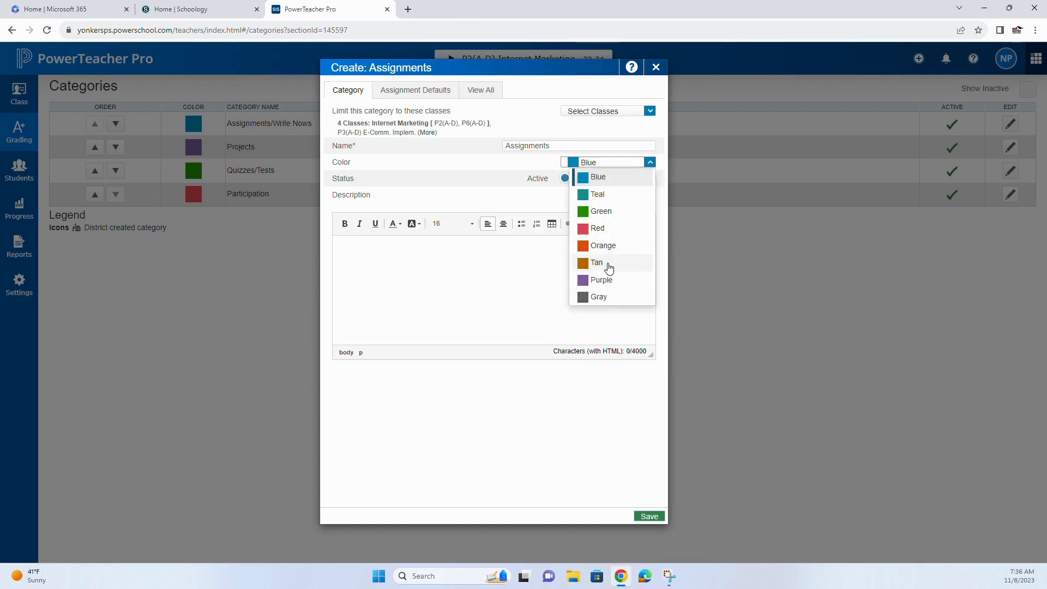
pyautogui.click(600, 244)
pyautogui.click(500, 190)
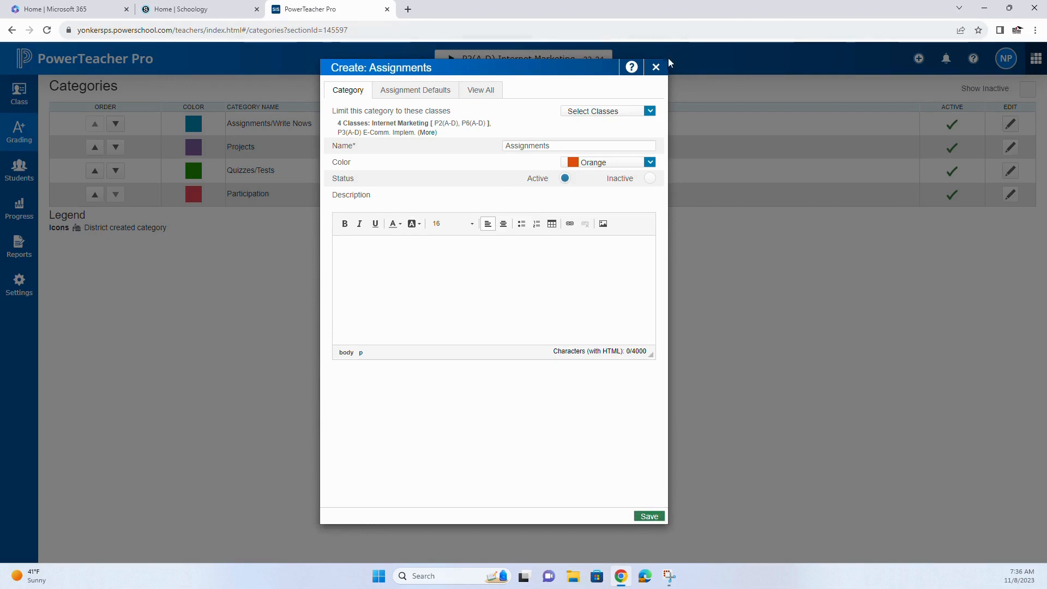
pyautogui.click(657, 68)
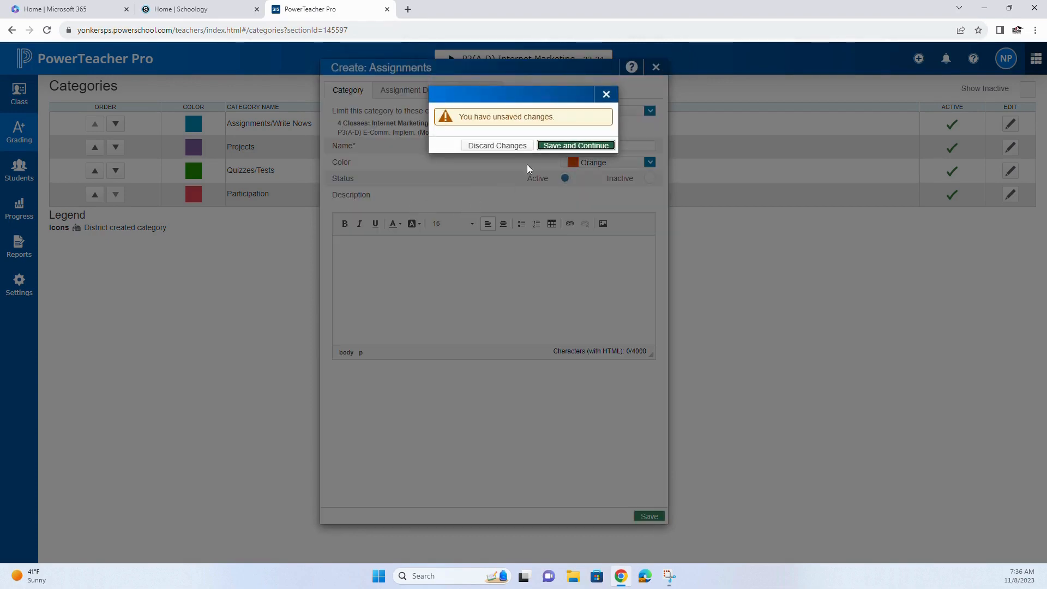
pyautogui.click(510, 146)
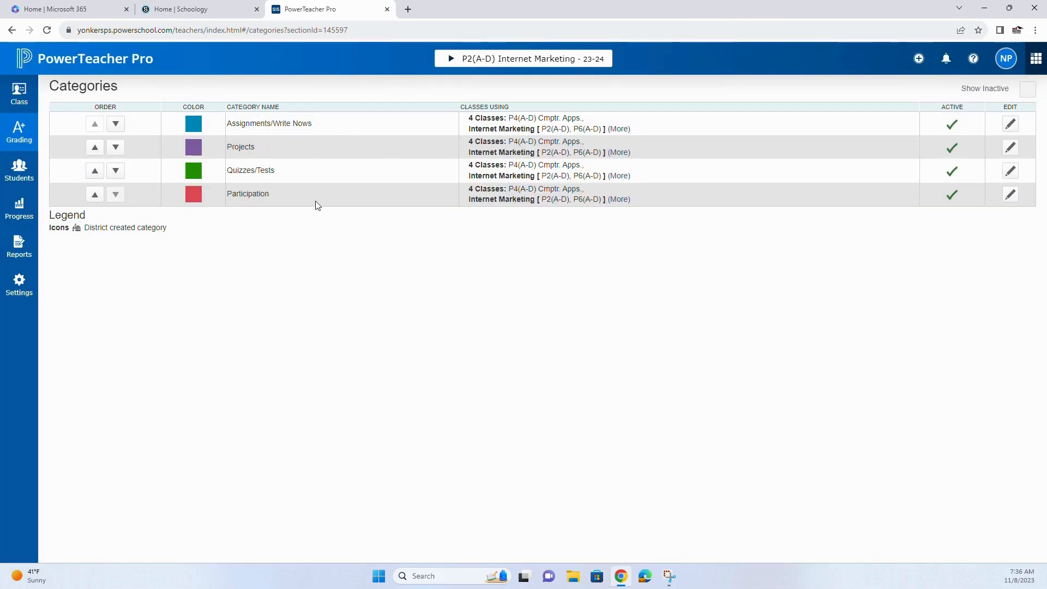
# - View the full list of classes using the Assignments/Write Nows category and collapse it again
pyautogui.click(622, 129)
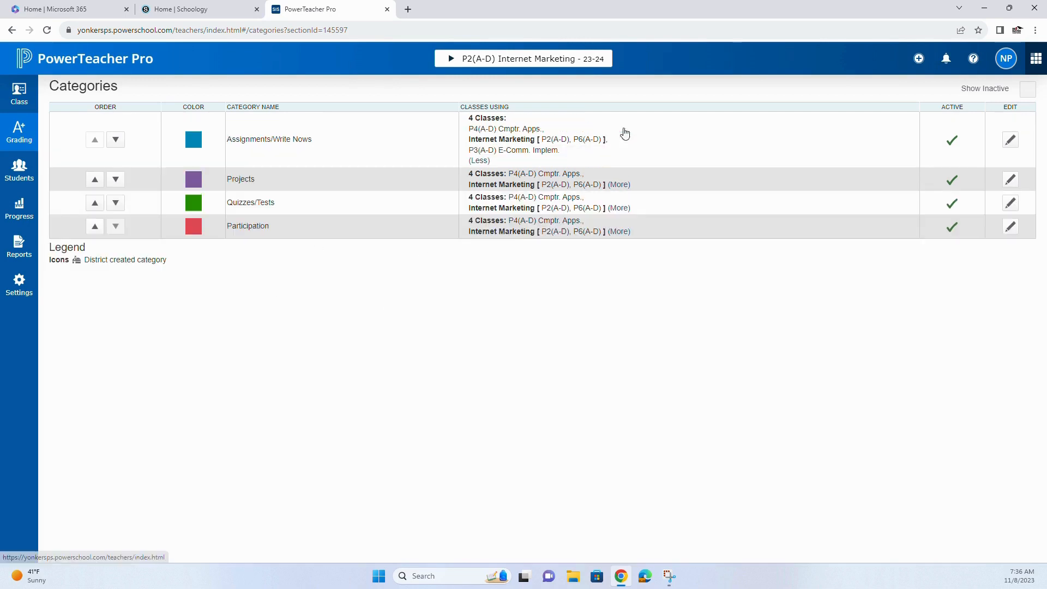
pyautogui.click(479, 161)
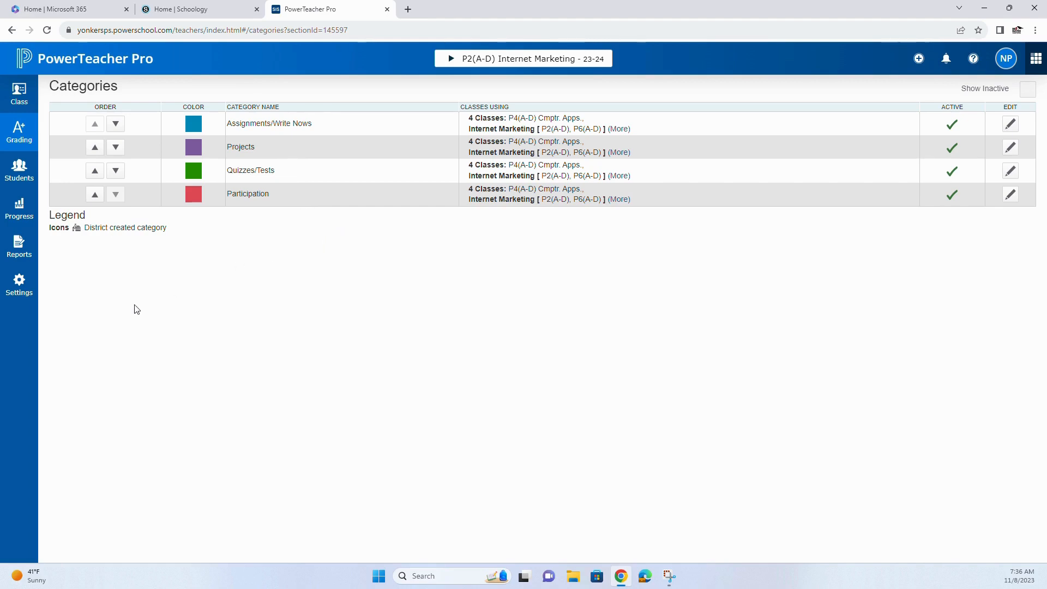
# - Open the M1 reporting term formula for P2(A-D) Internet Marketing in the Traditional Grade Calculations settings
pyautogui.click(20, 296)
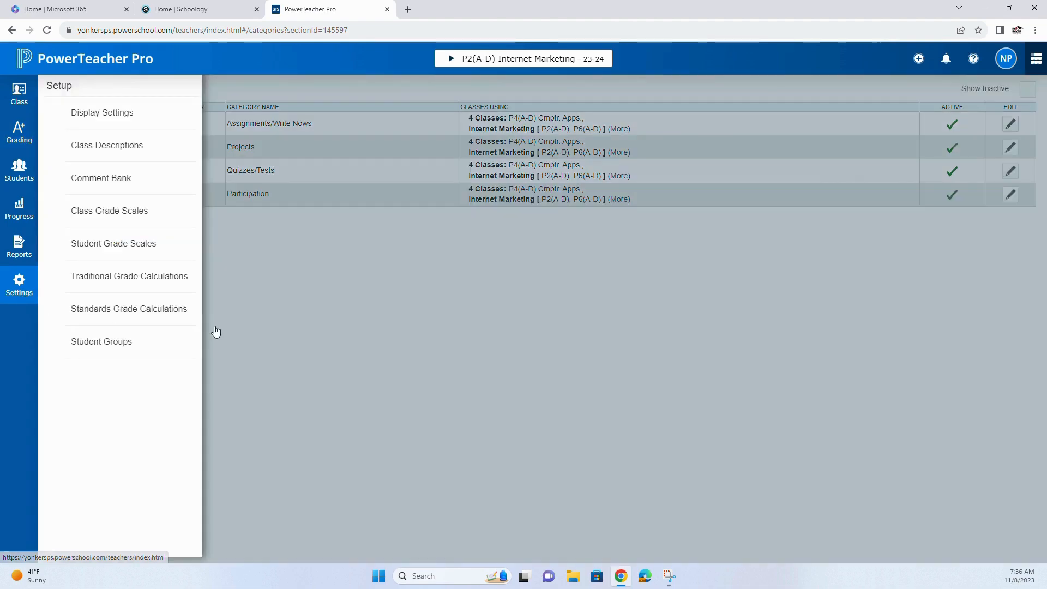
pyautogui.click(142, 278)
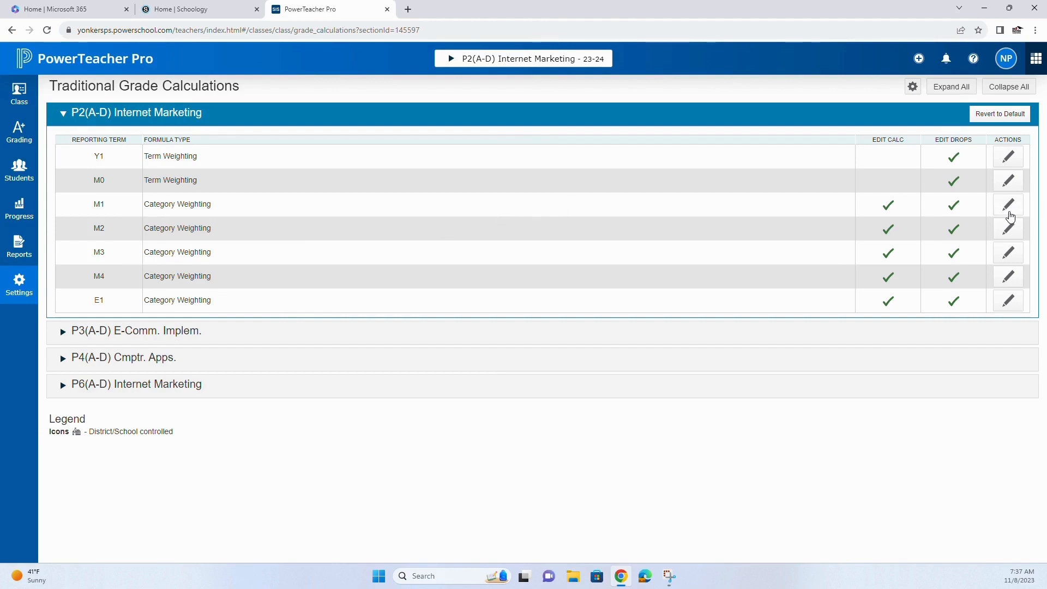
pyautogui.click(1008, 210)
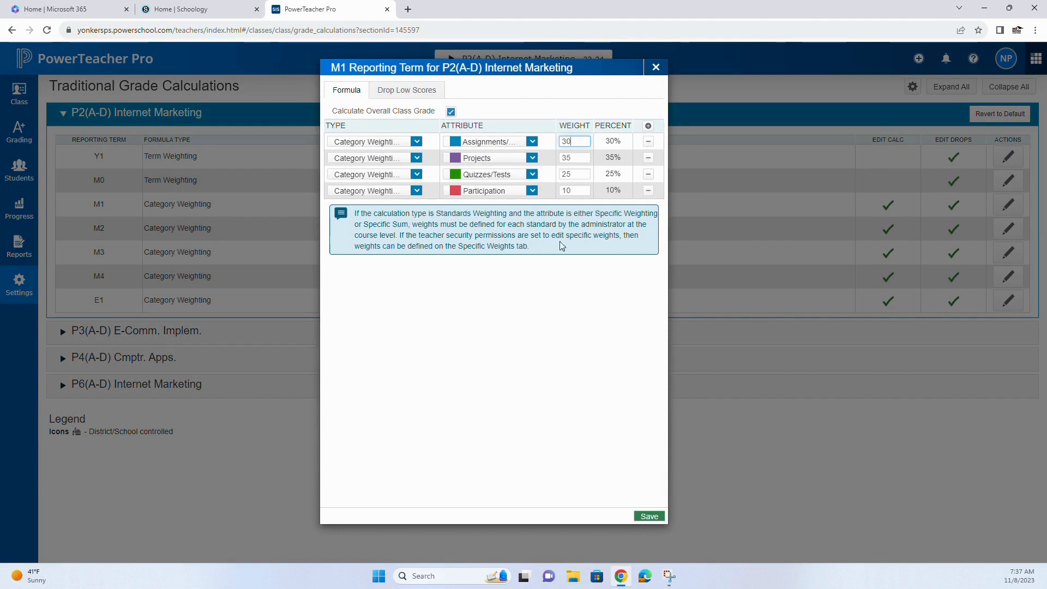
# - Add a Category Weighting row for Projects with a weight of 35 to the M1 formula
pyautogui.click(648, 126)
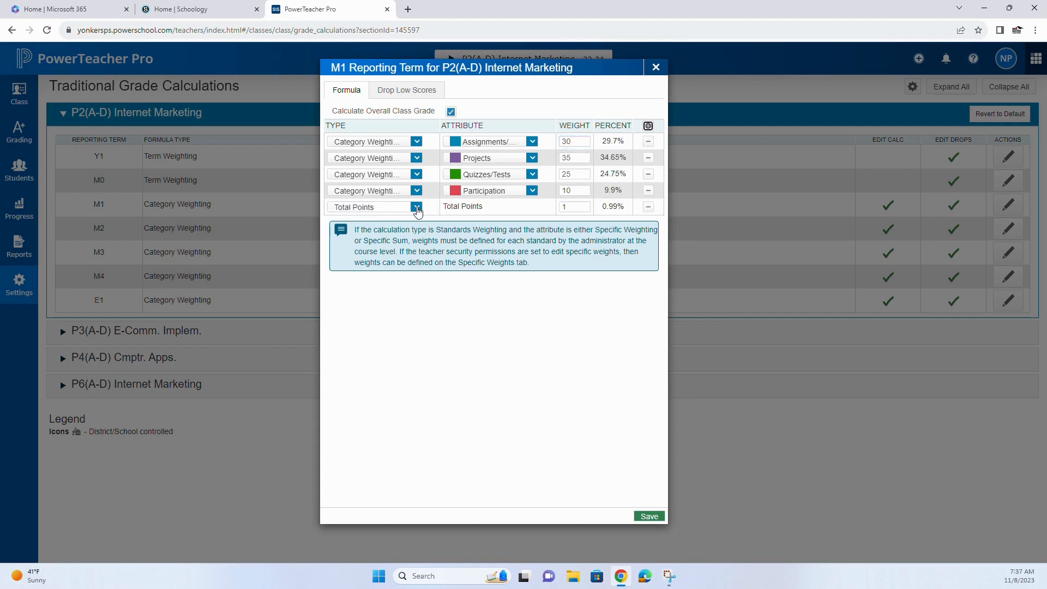
pyautogui.click(417, 206)
pyautogui.click(388, 251)
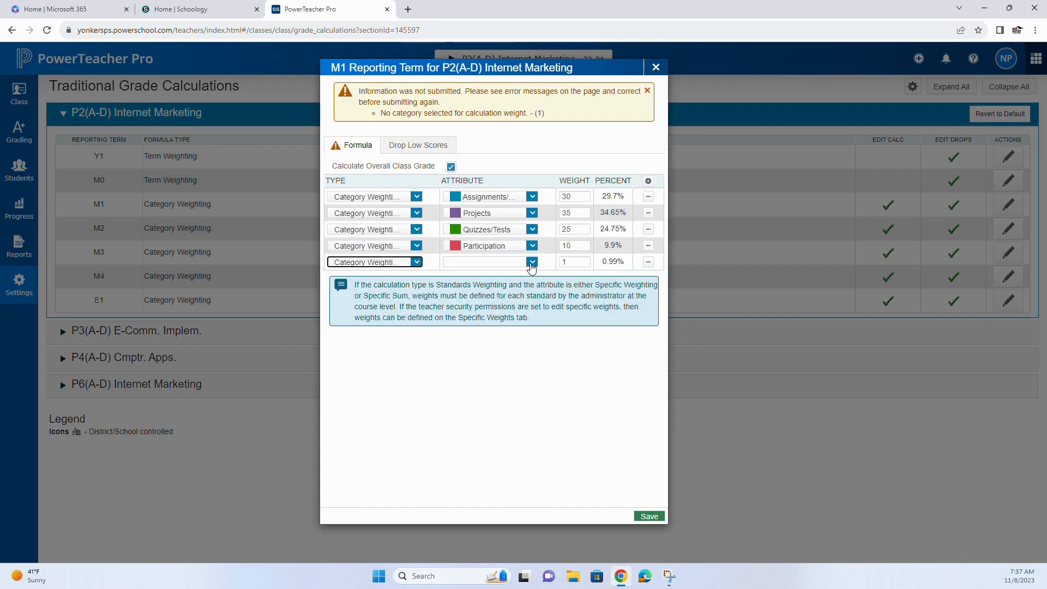
pyautogui.click(531, 263)
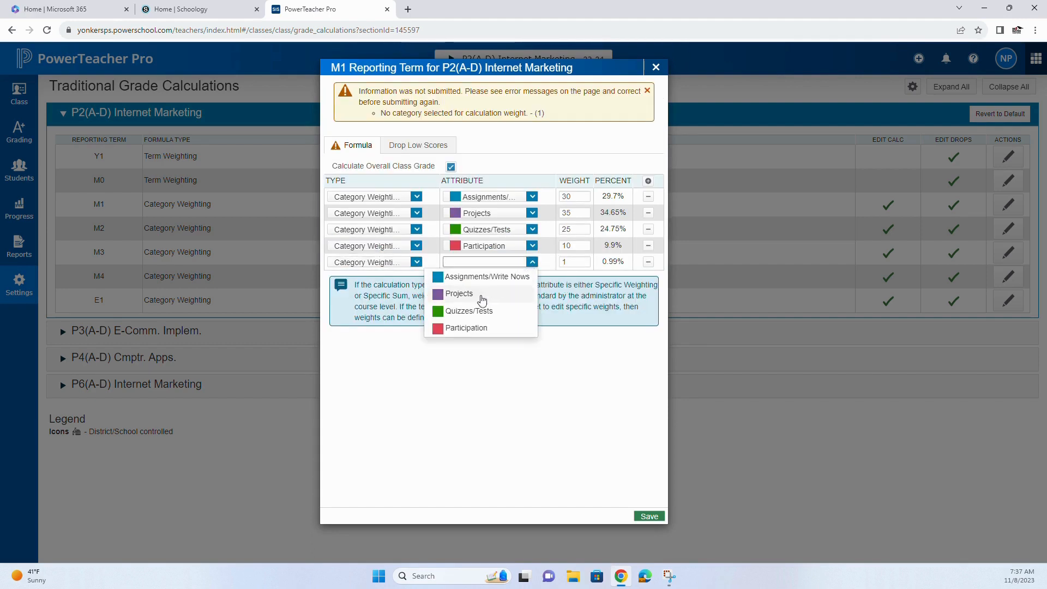
pyautogui.click(472, 294)
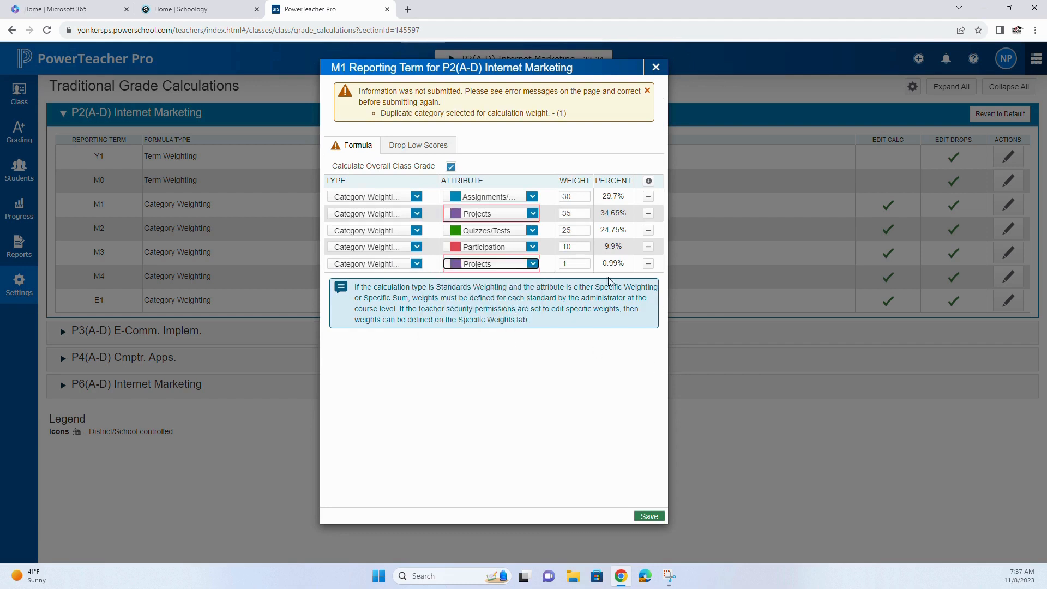
pyautogui.click(573, 264)
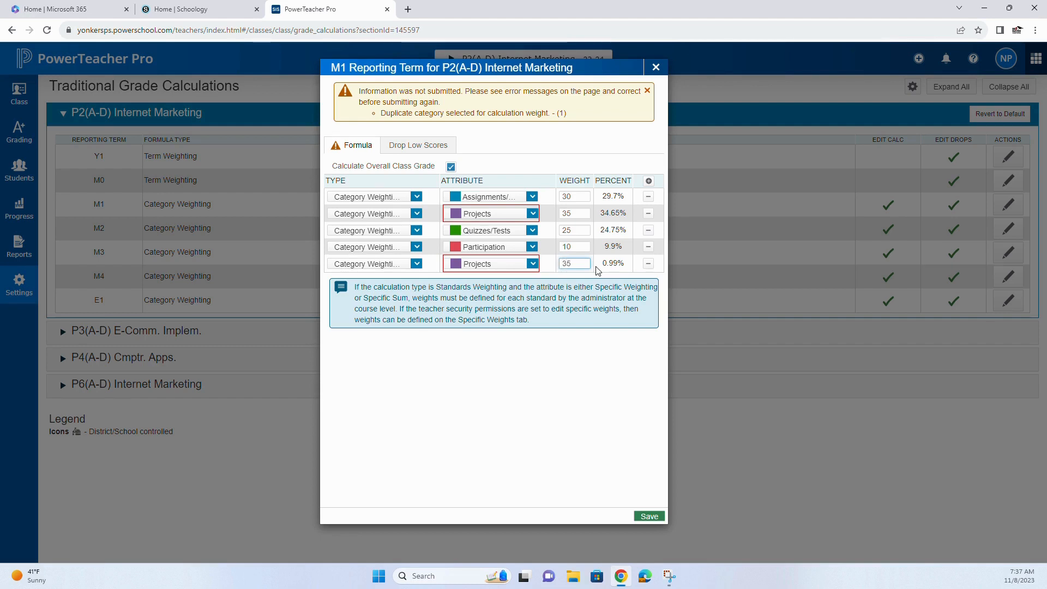
pyautogui.click(596, 368)
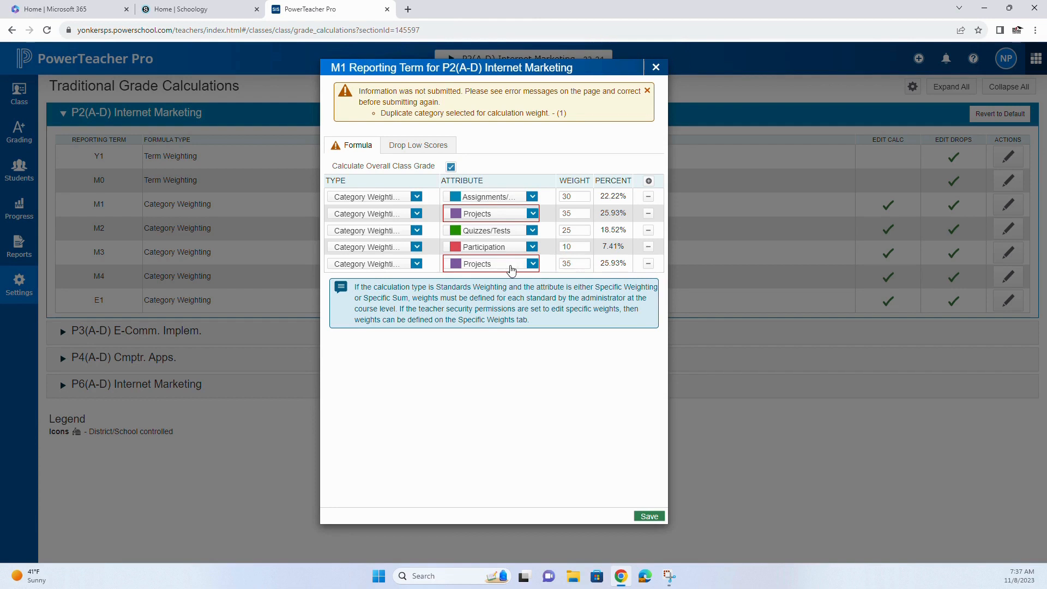
# - Remove the extra Projects row from the M1 formula and save the formula
pyautogui.click(648, 263)
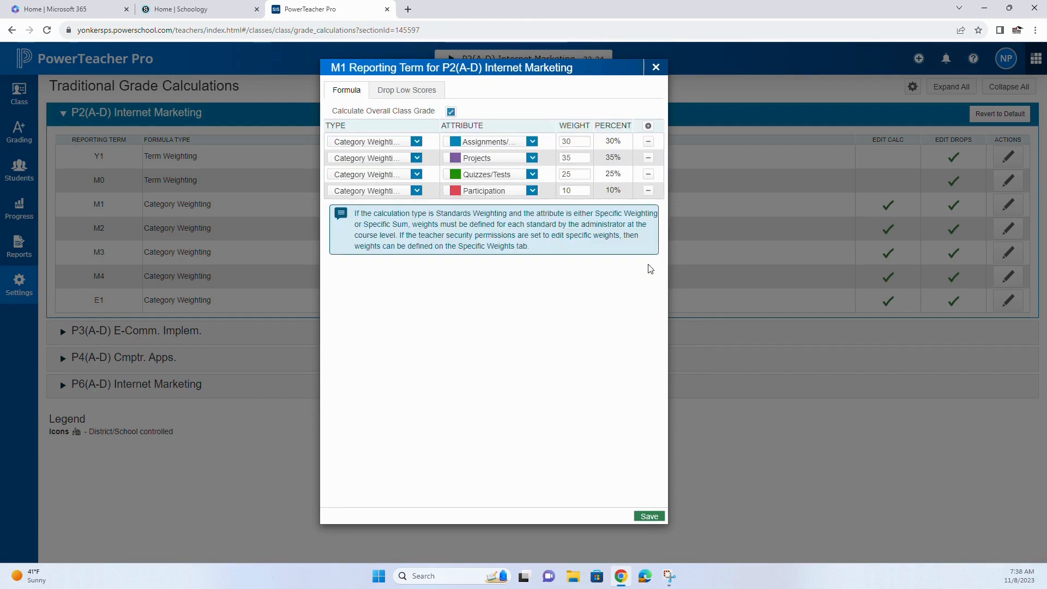
pyautogui.click(649, 517)
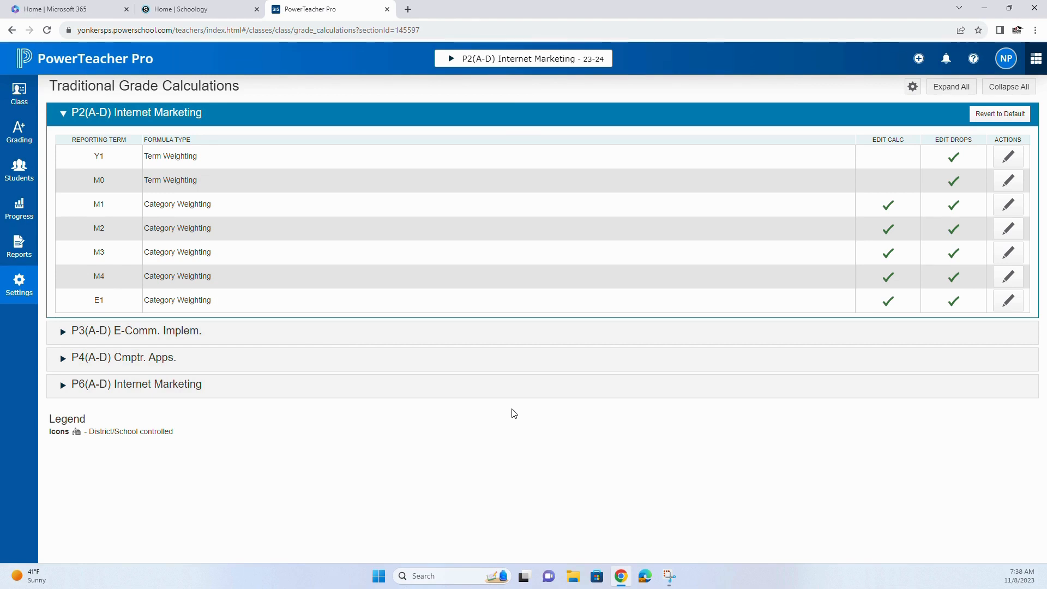
# - Switch to Schoology and open Grade Setup for the Internet Marketing: Section 1 course
pyautogui.click(170, 9)
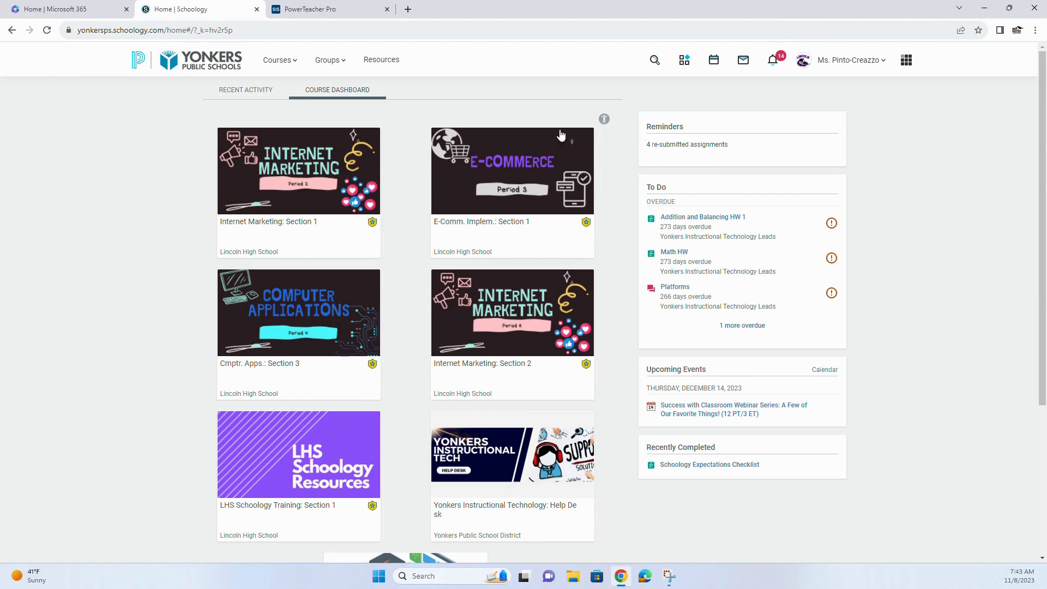
pyautogui.click(310, 198)
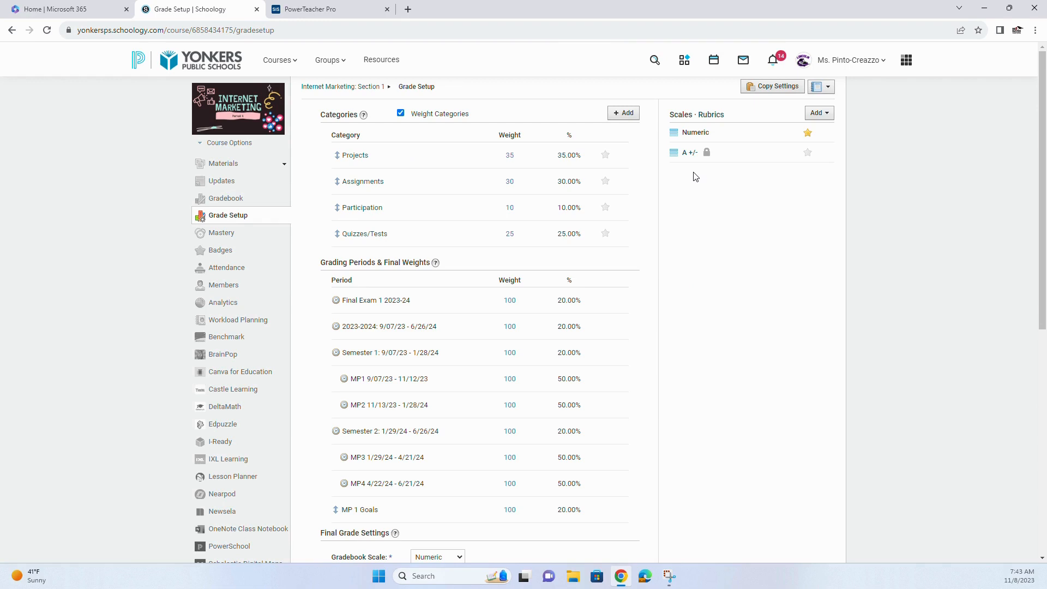
# - Start a new grading category named Homework2, calculated by total points with 0 lowest scores dropped
pyautogui.click(627, 114)
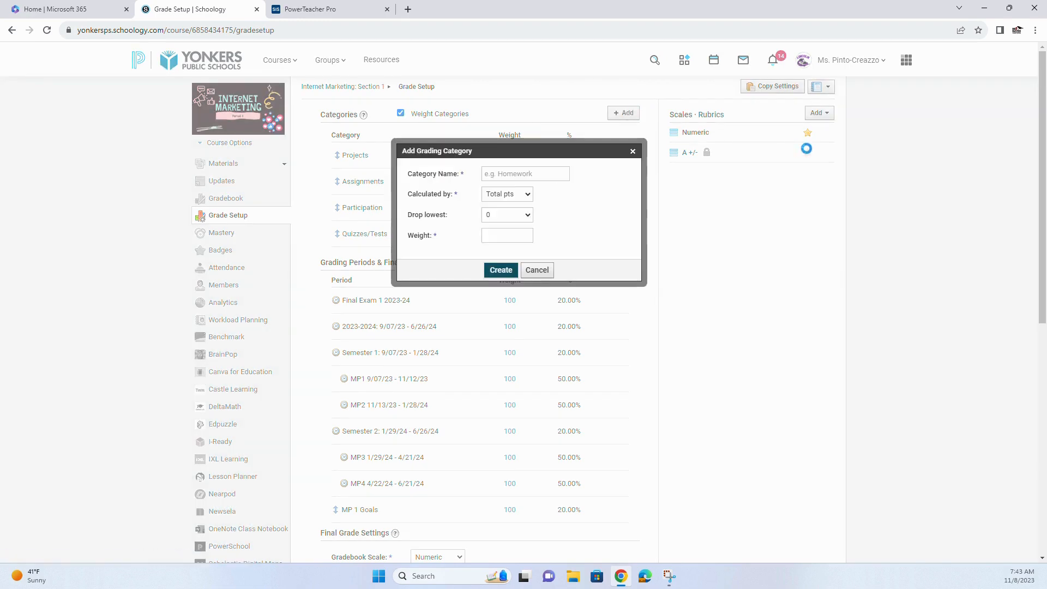
pyautogui.click(519, 174)
pyautogui.write('Homework2')
pyautogui.click(521, 197)
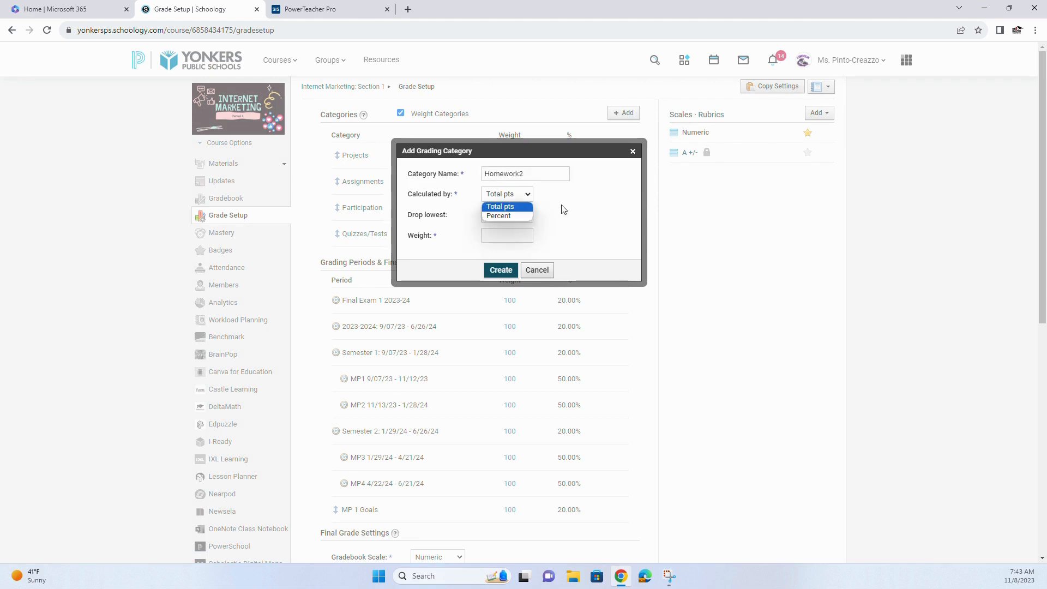
pyautogui.click(578, 209)
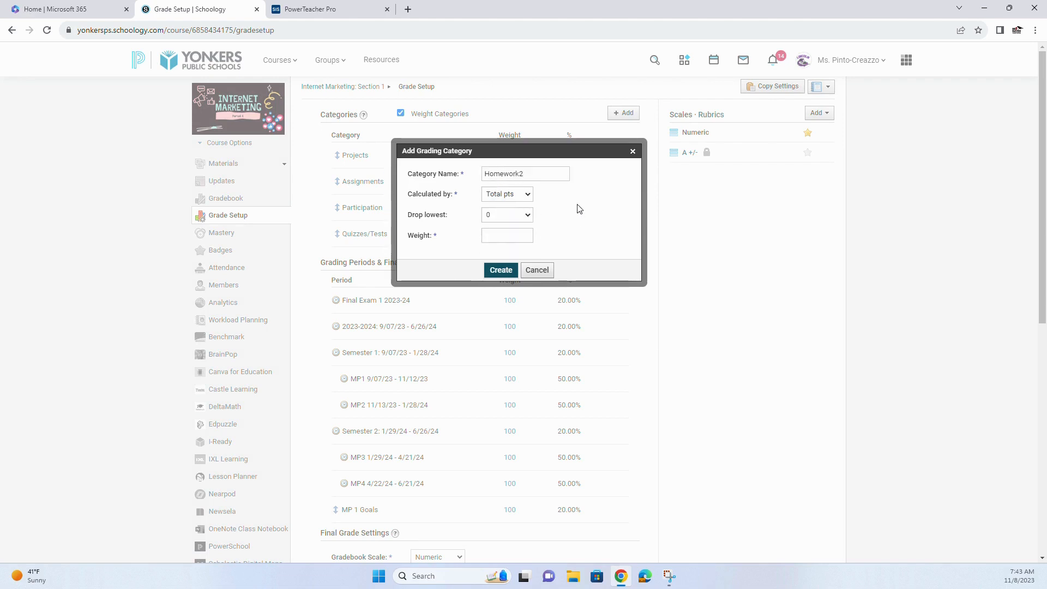
pyautogui.click(529, 214)
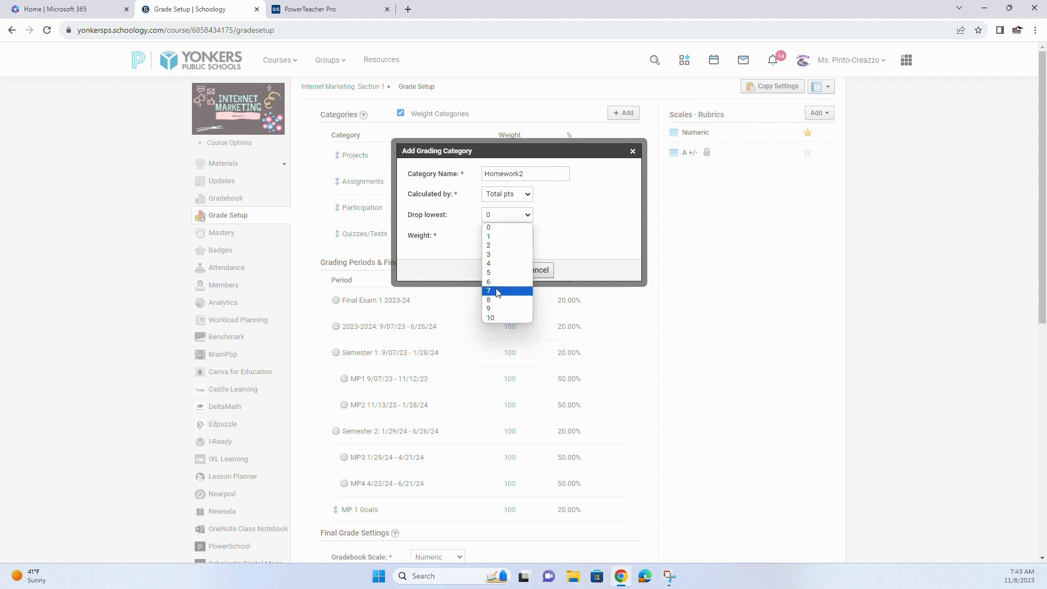
pyautogui.click(494, 227)
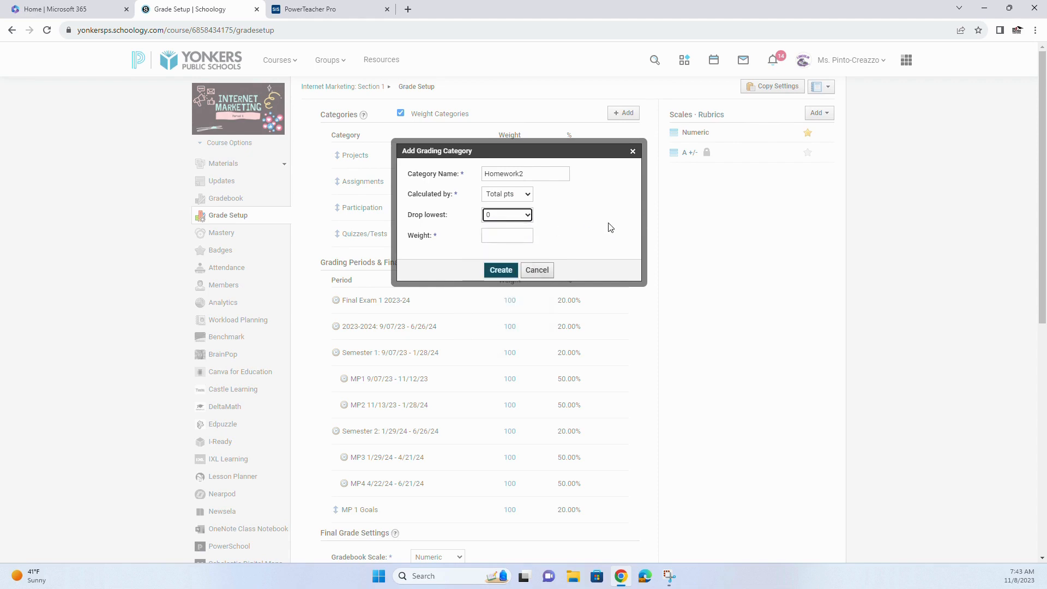
# - Give the Homework2 category a weight of 35 and create it
pyautogui.click(518, 235)
pyautogui.write('35')
pyautogui.click(580, 227)
pyautogui.click(507, 270)
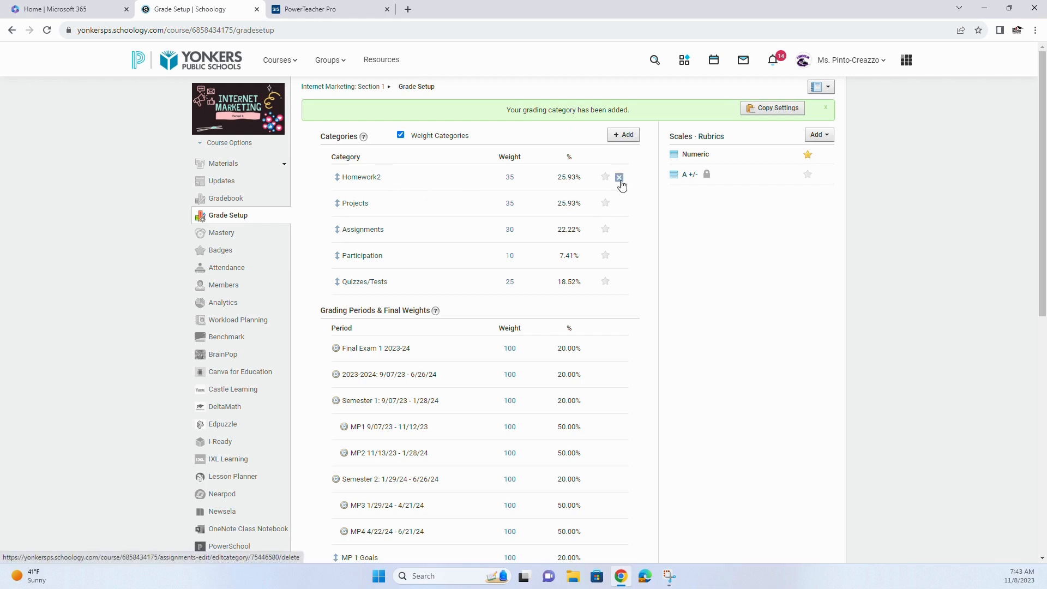
# - Delete the Homework2 grading category from the course
pyautogui.click(620, 179)
pyautogui.click(499, 214)
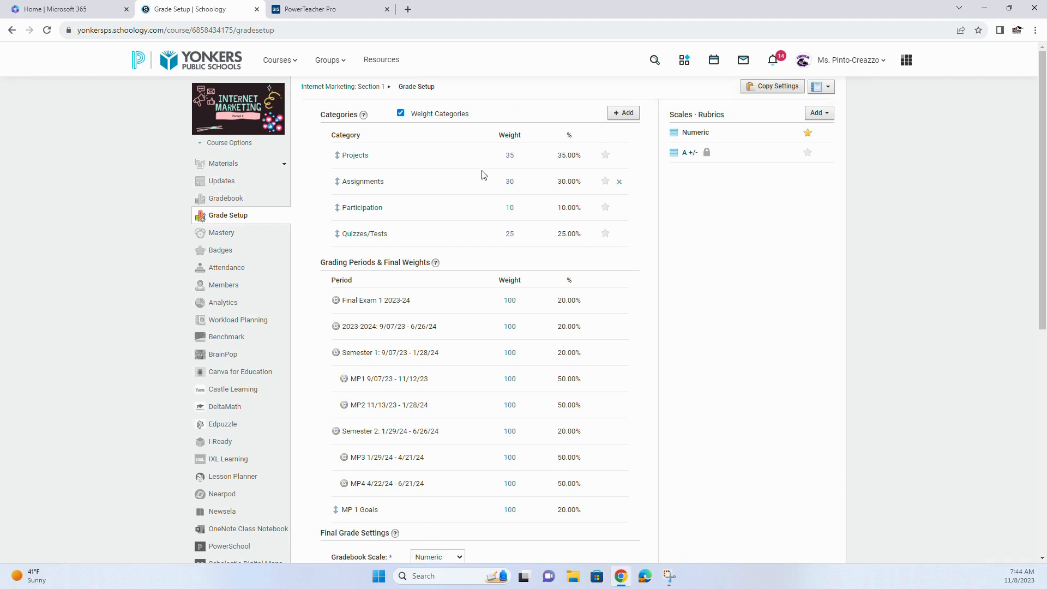
# - Turn category weighting off and back on for the course's grading categories
pyautogui.click(402, 114)
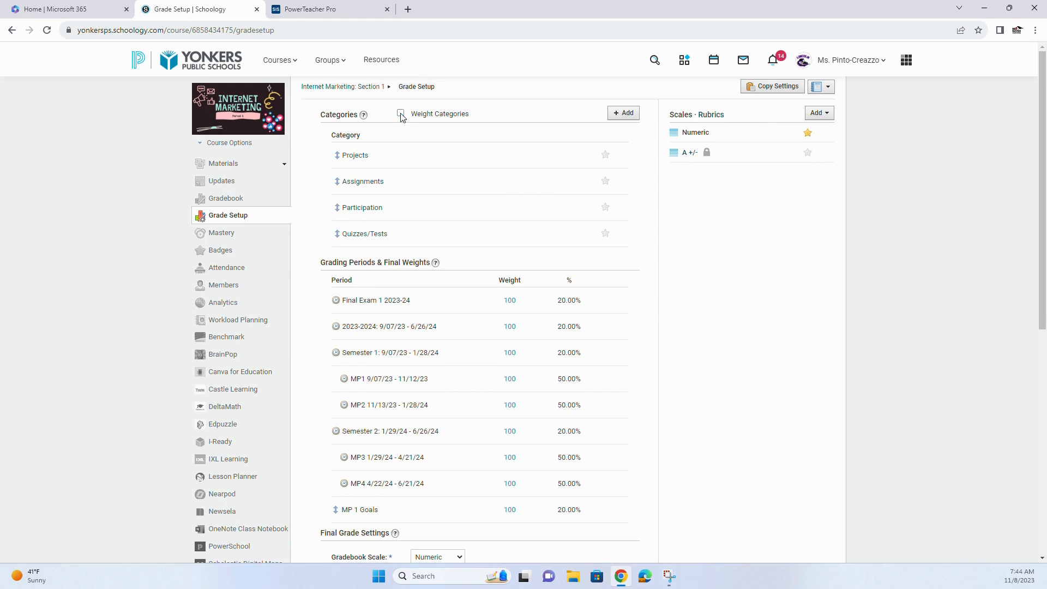
pyautogui.click(402, 114)
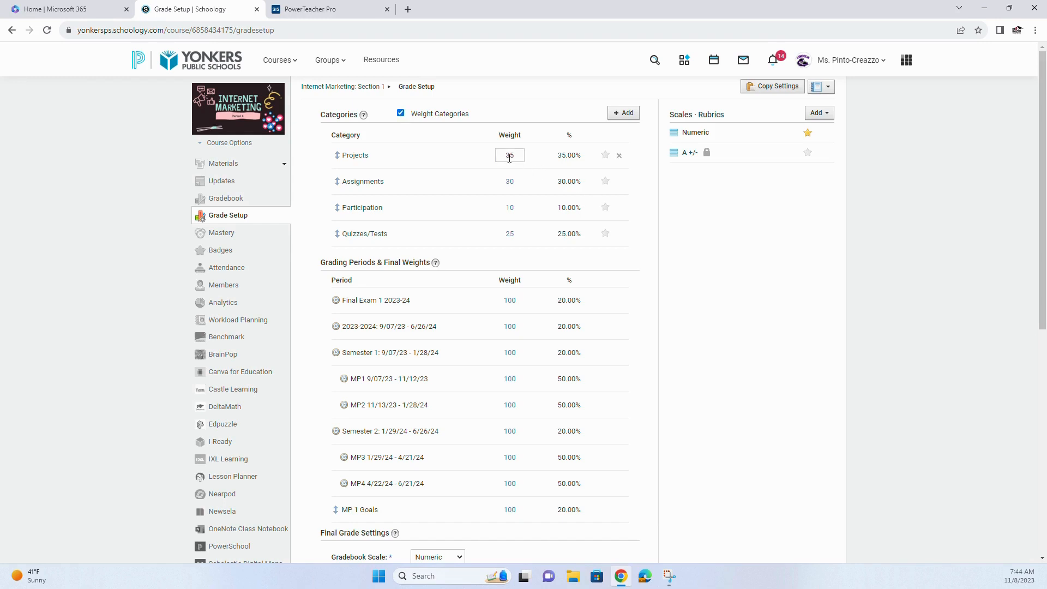
pyautogui.click(519, 181)
# - Open the category mapping configuration of the course's PowerSchool app
pyautogui.scroll(-1, 248, 368)
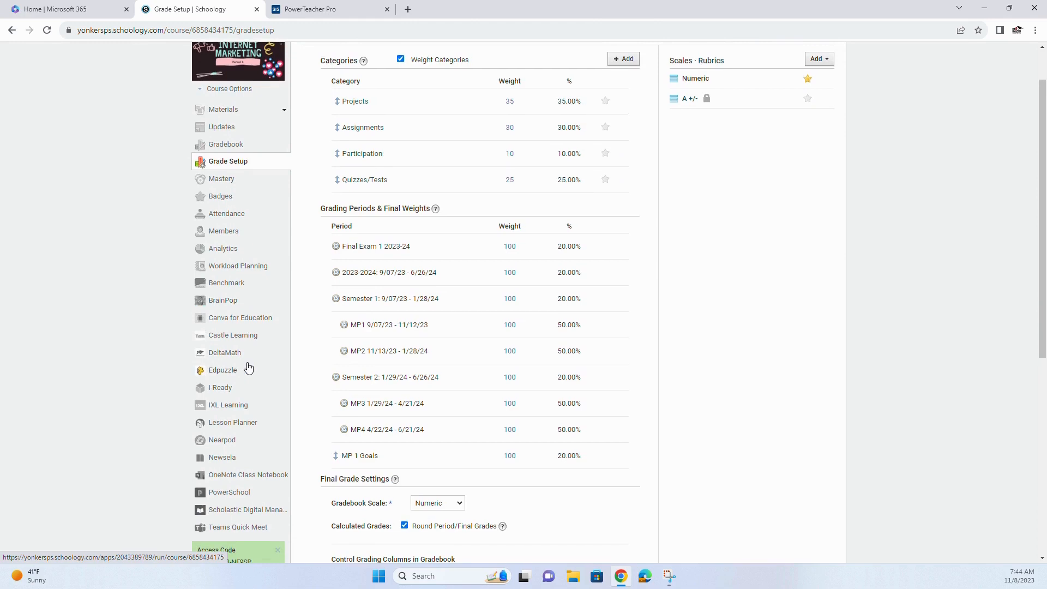
pyautogui.scroll(1, 247, 367)
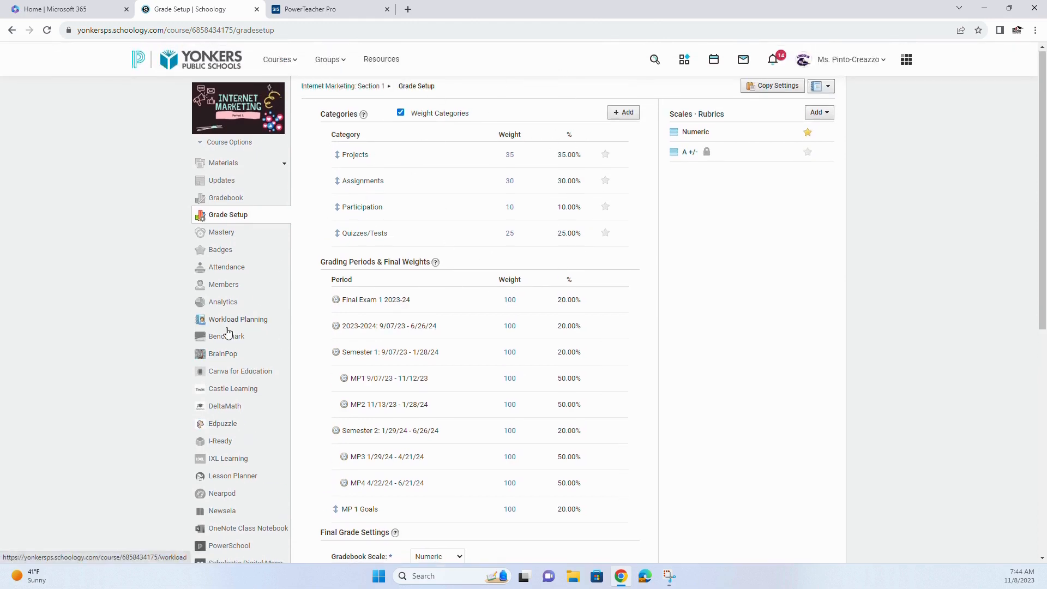
pyautogui.scroll(-2, 229, 334)
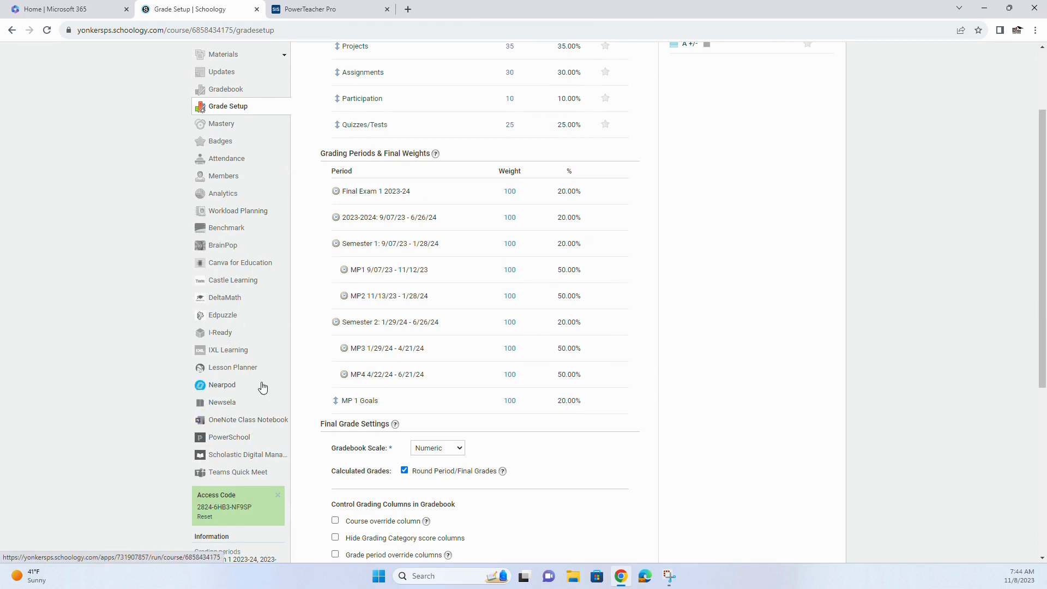
pyautogui.click(231, 444)
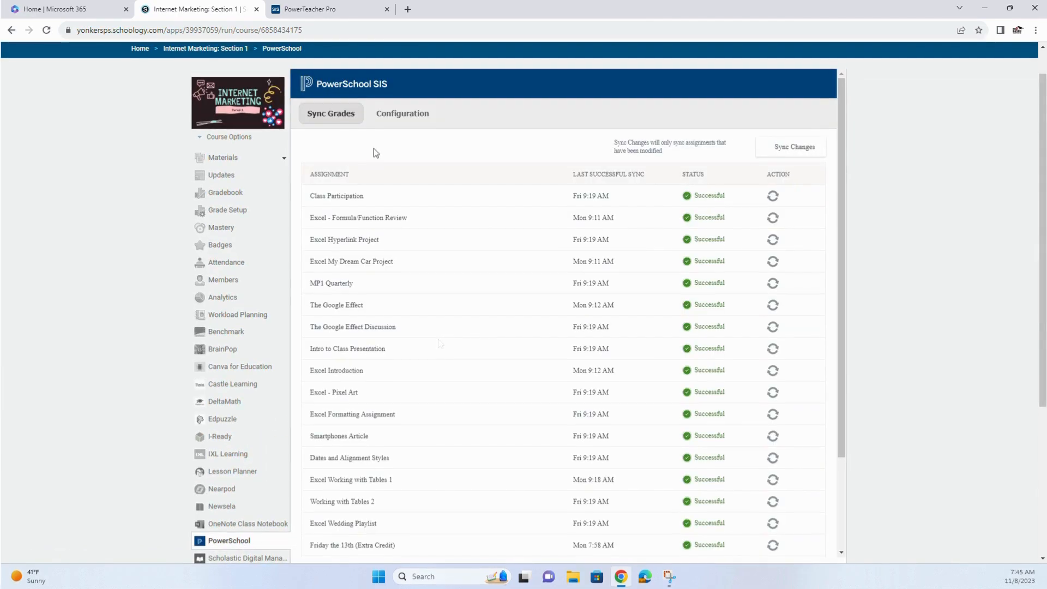
pyautogui.click(403, 117)
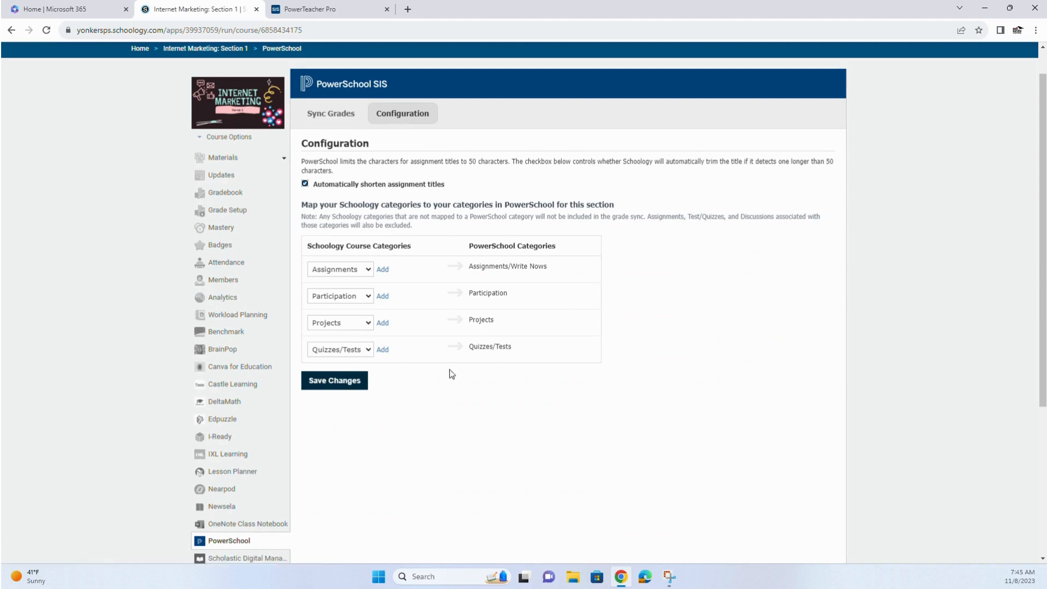
pyautogui.click(383, 351)
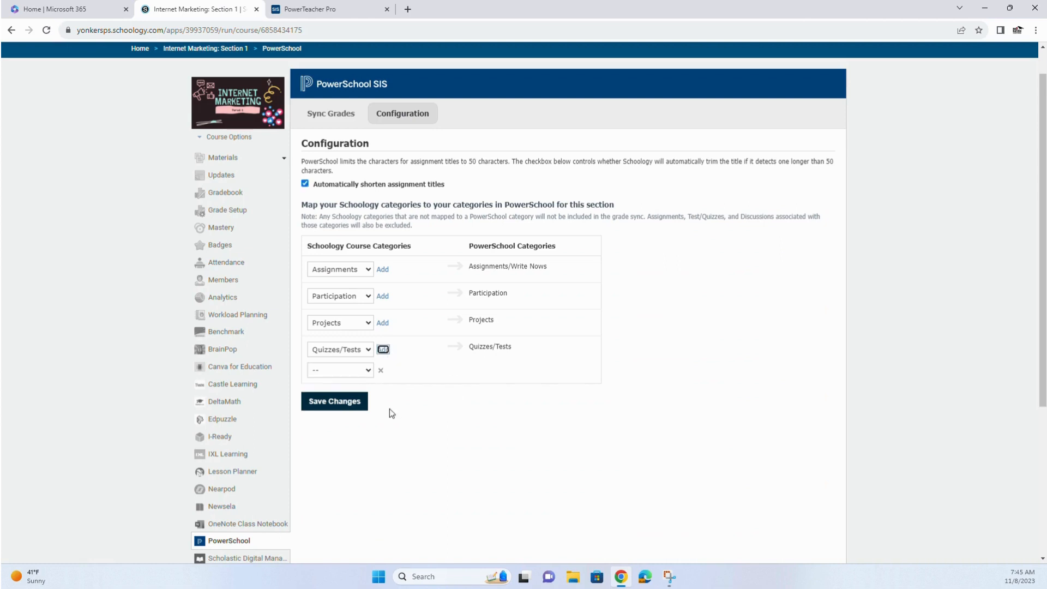
pyautogui.click(369, 370)
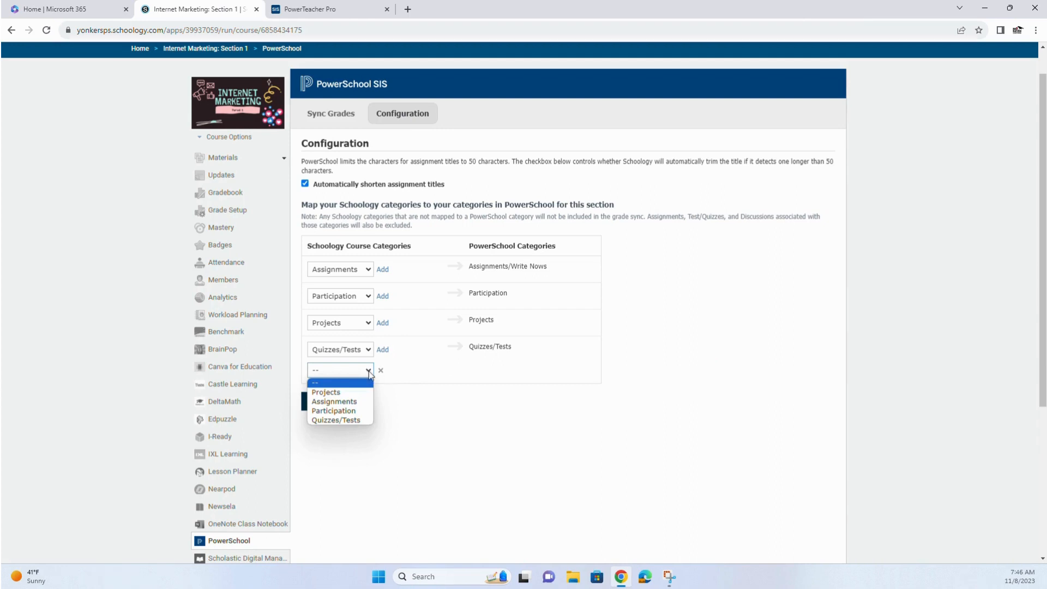
pyautogui.click(381, 372)
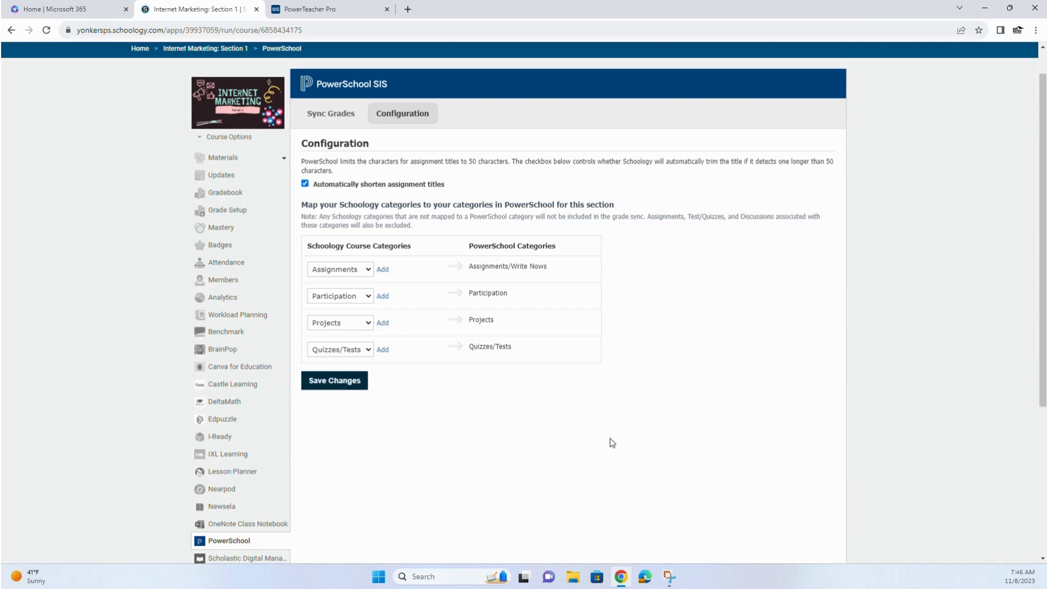
# - Map Assignments to Assignments/Write Nows, and Participation, Projects and Quizzes/Tests to the PowerSchool categories of the same name, and save the category configuration
pyautogui.click(369, 270)
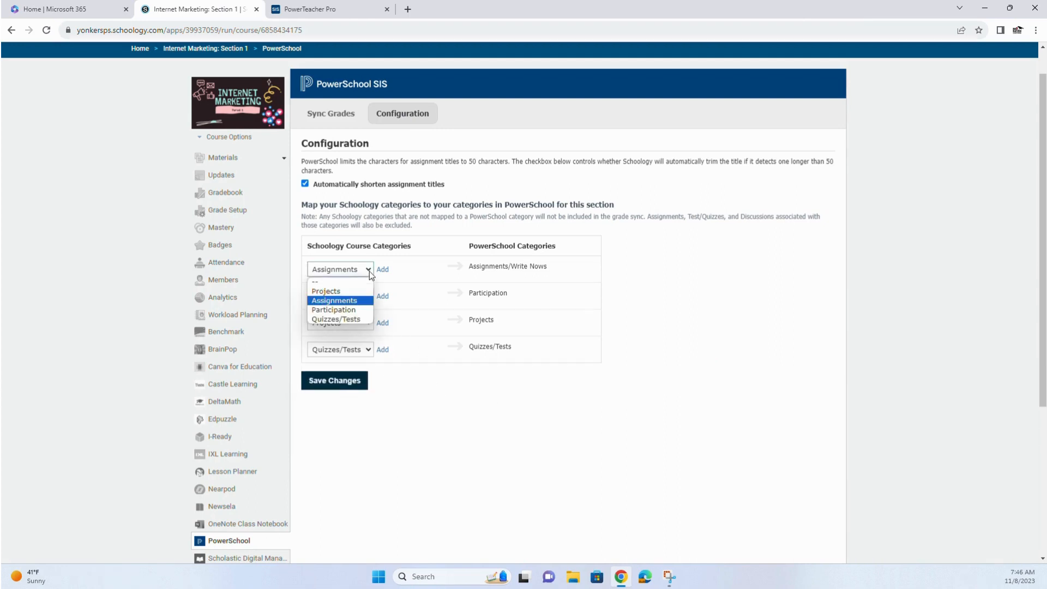
pyautogui.click(345, 302)
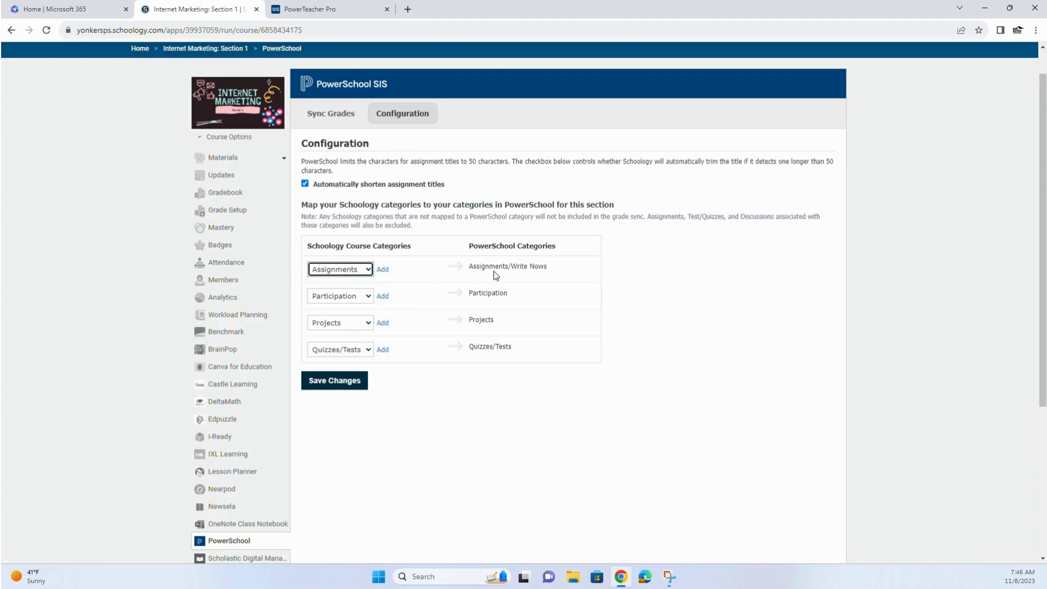
pyautogui.moveTo(466, 268); pyautogui.dragTo(548, 277)
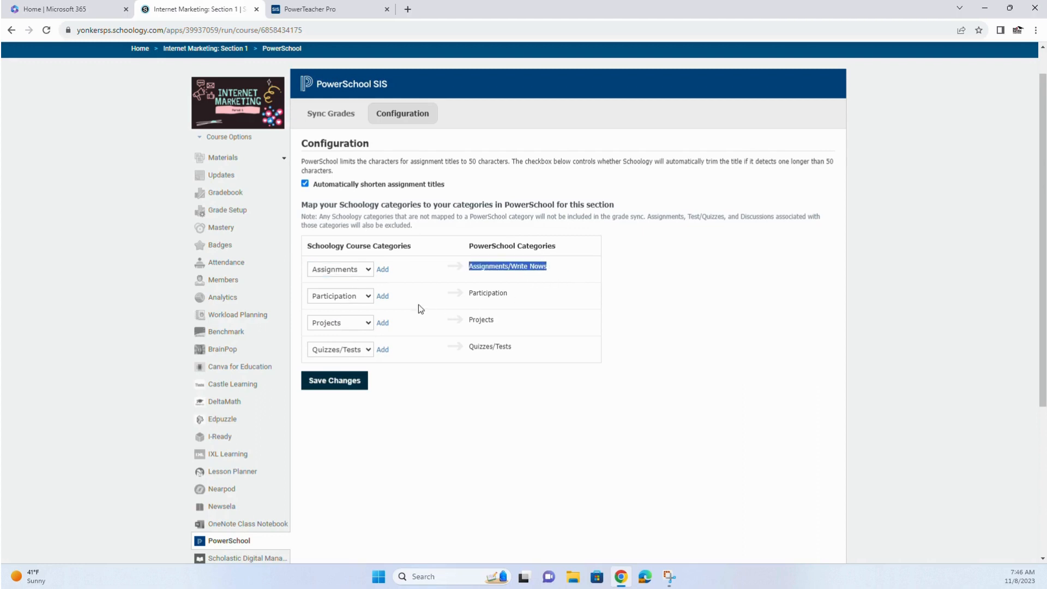
pyautogui.click(369, 296)
pyautogui.click(341, 338)
pyautogui.click(370, 324)
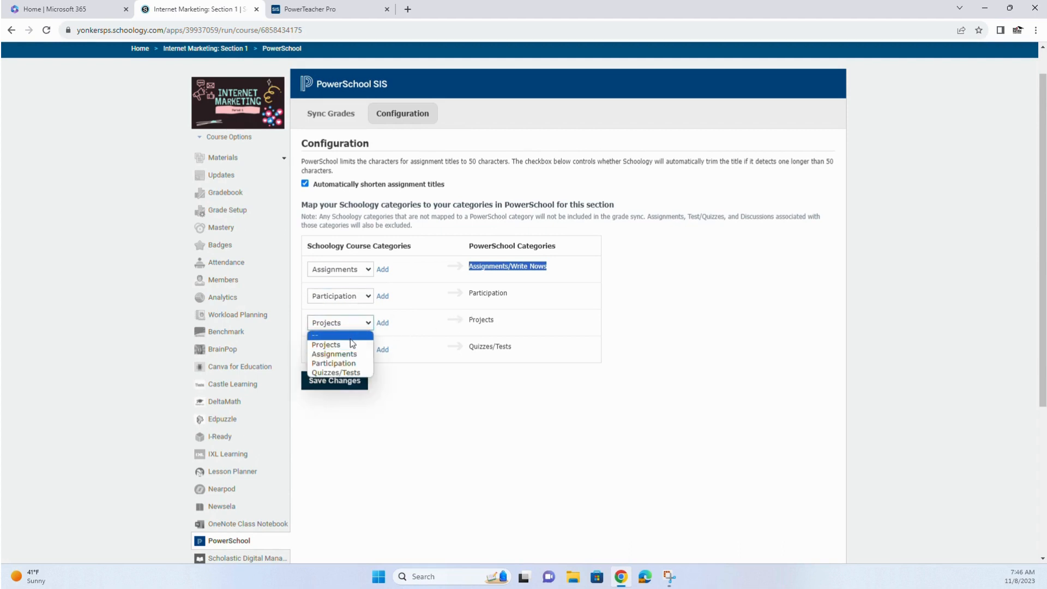
pyautogui.click(351, 345)
pyautogui.click(368, 351)
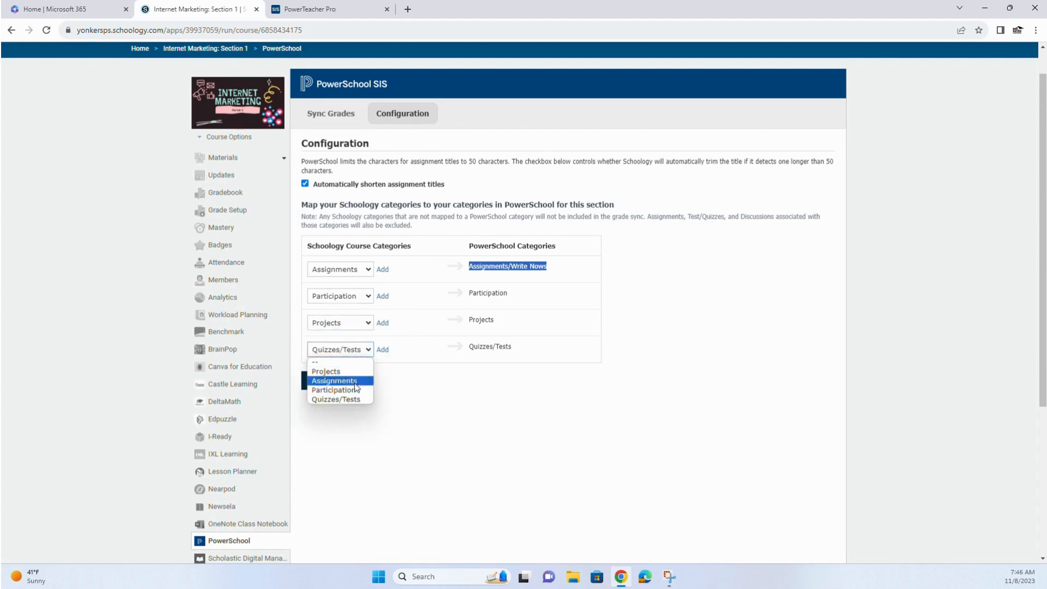
pyautogui.click(354, 402)
pyautogui.click(340, 391)
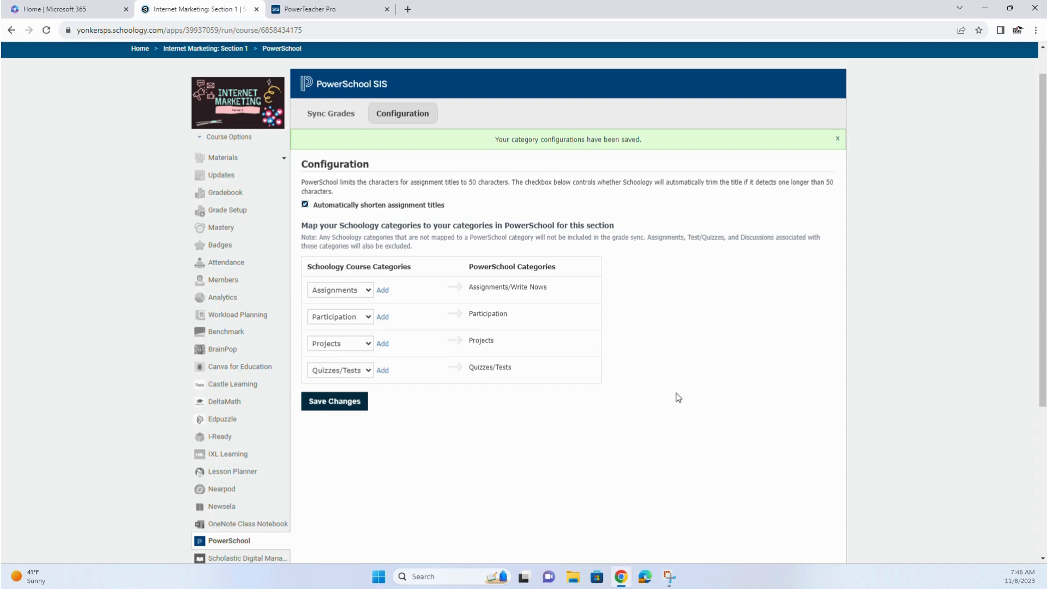
# - Return to the grade sync list and sync the modified assignments to PowerSchool
pyautogui.click(331, 114)
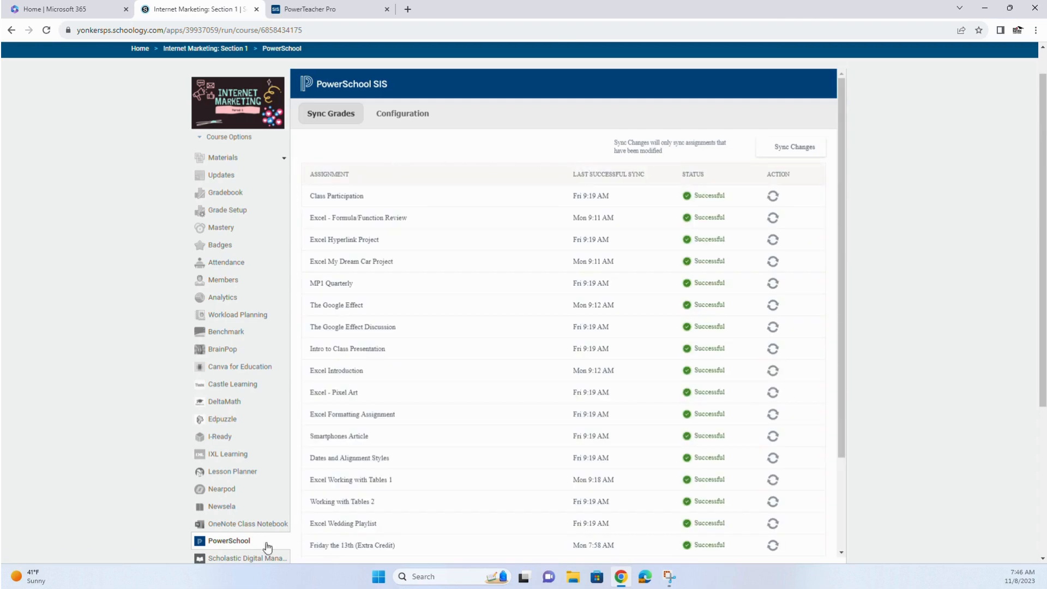
pyautogui.click(797, 154)
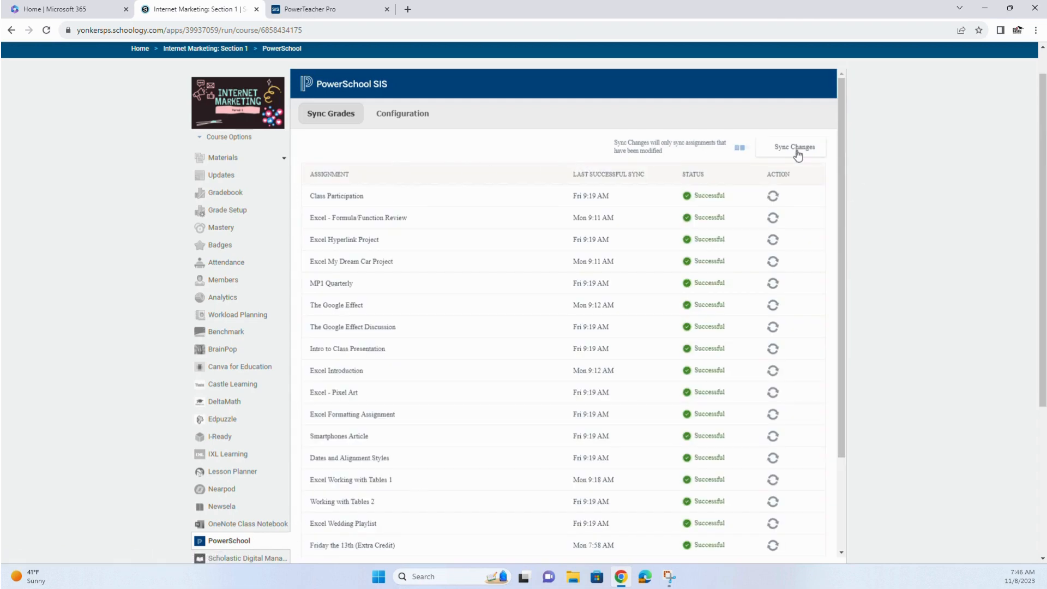